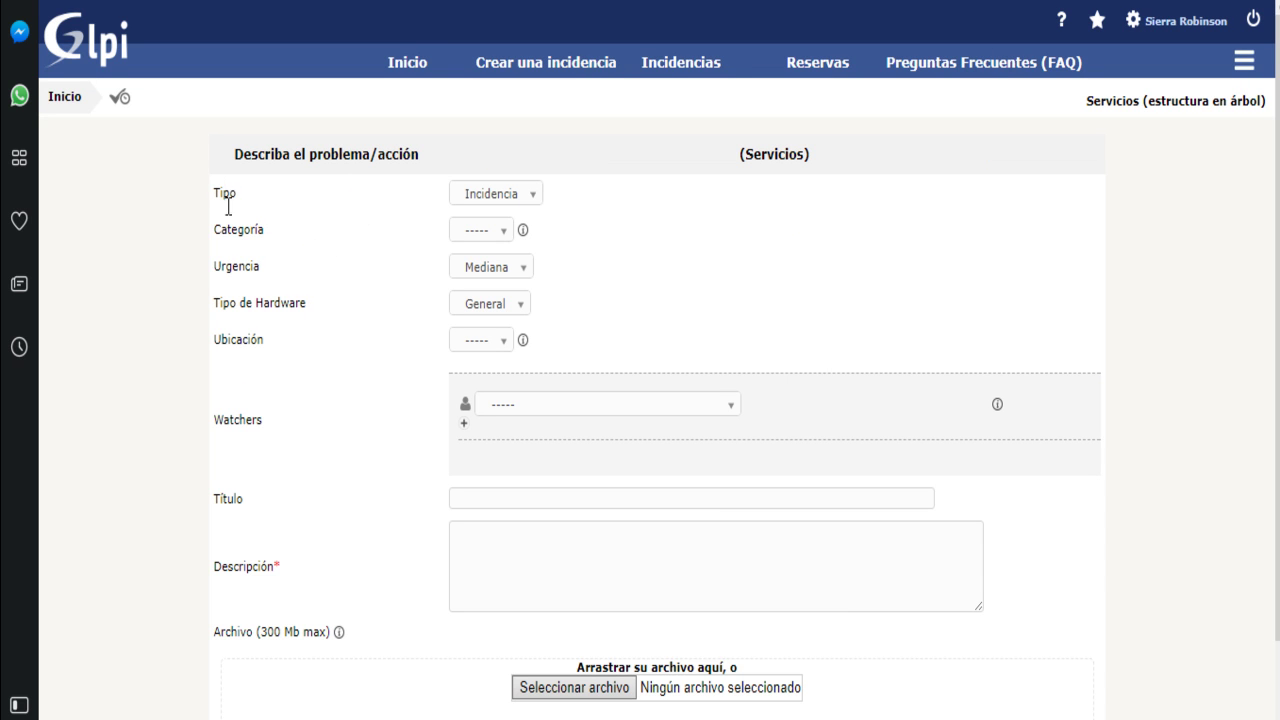
- Examine the options offered for type, category, urgency, hardware type and location, plus the watchers field, in the new incident form
left_click_drag(223, 192, 251, 310)
left_click(349, 275)
left_click(519, 205)
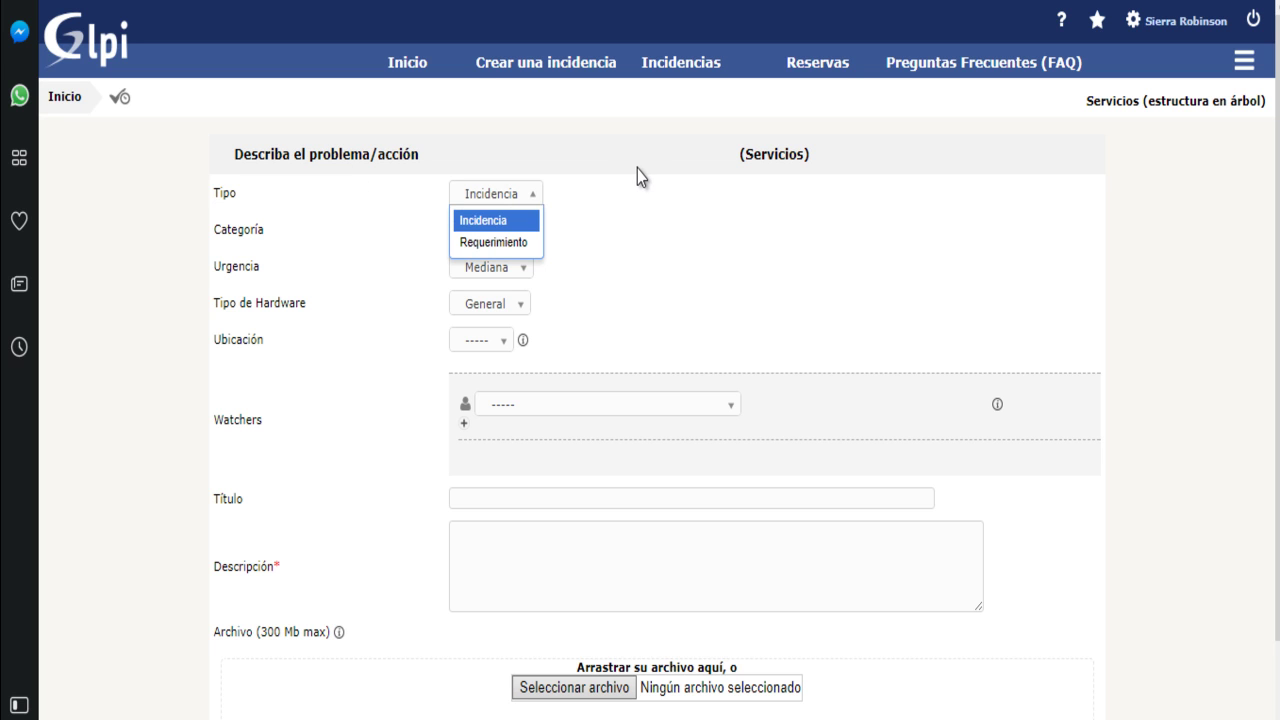
left_click(490, 220)
left_click(474, 232)
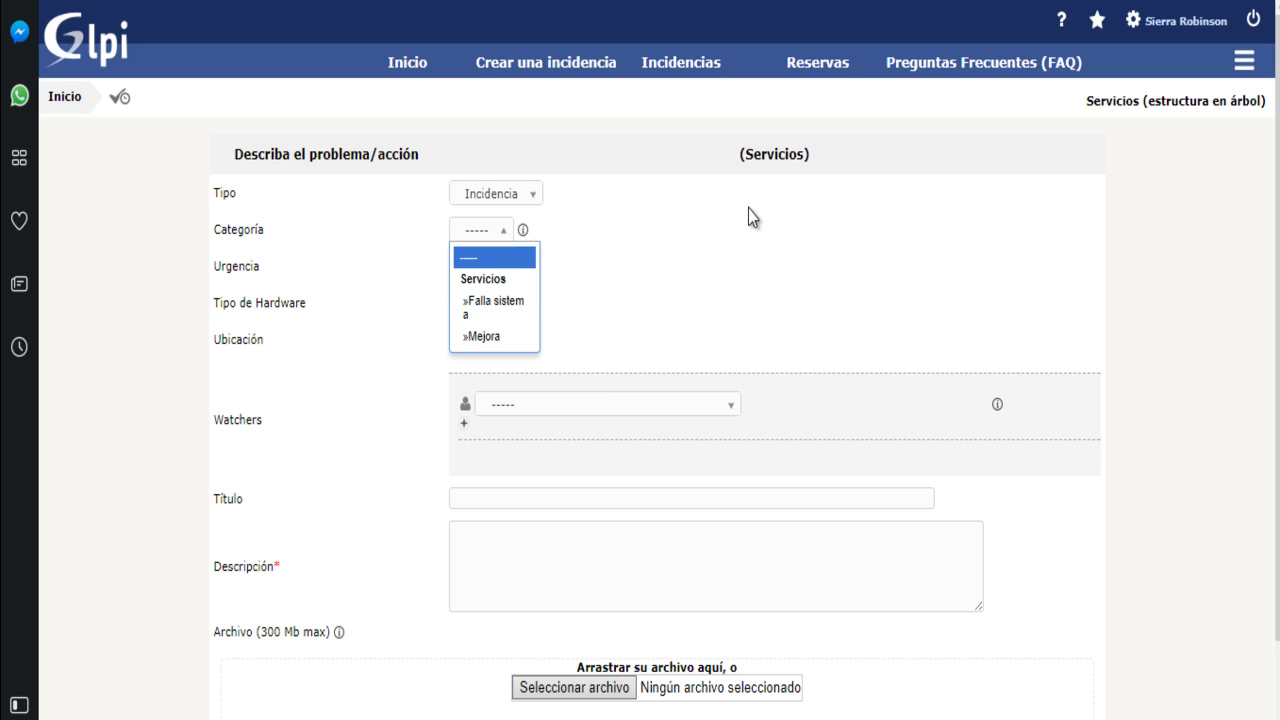
left_click(726, 286)
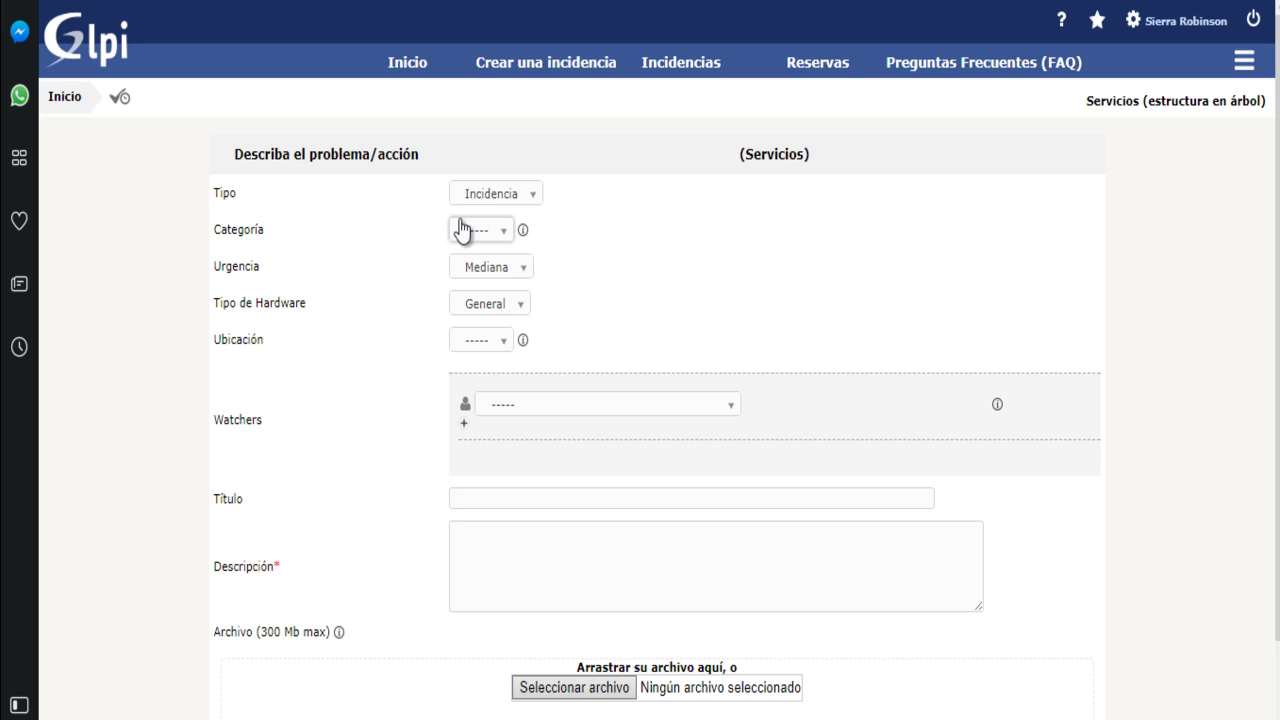
left_click(497, 270)
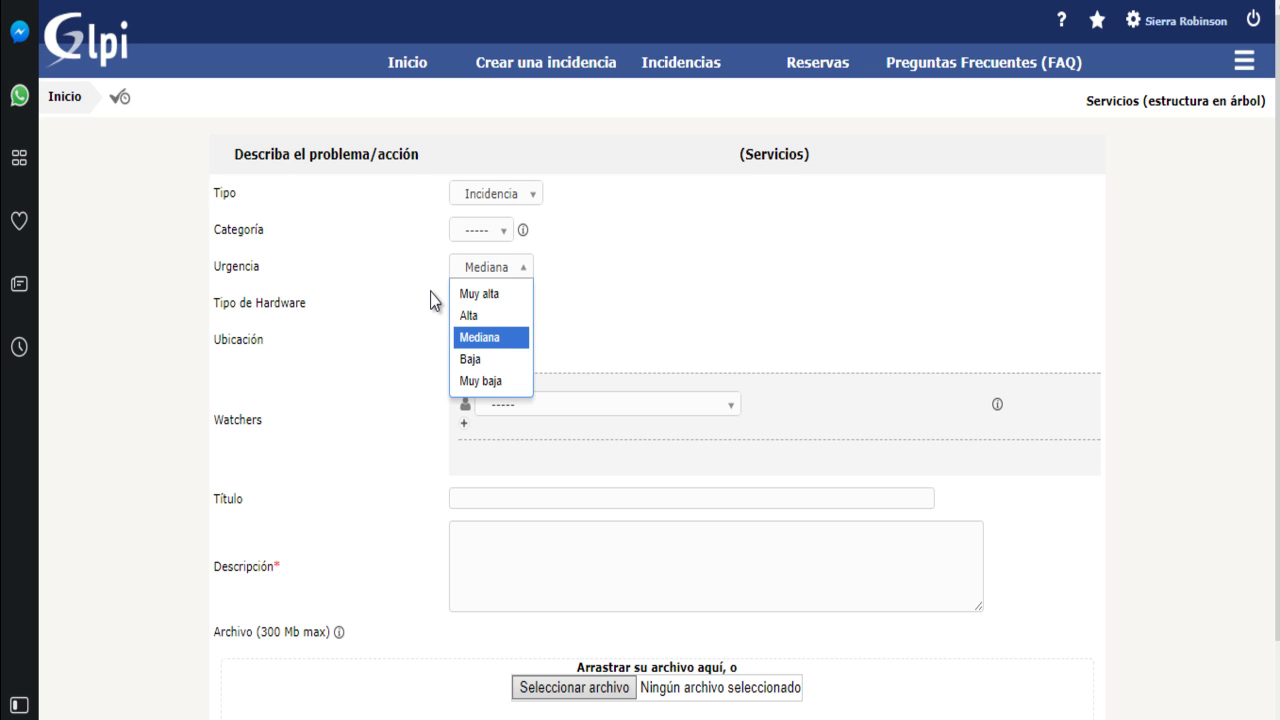
left_click(419, 307)
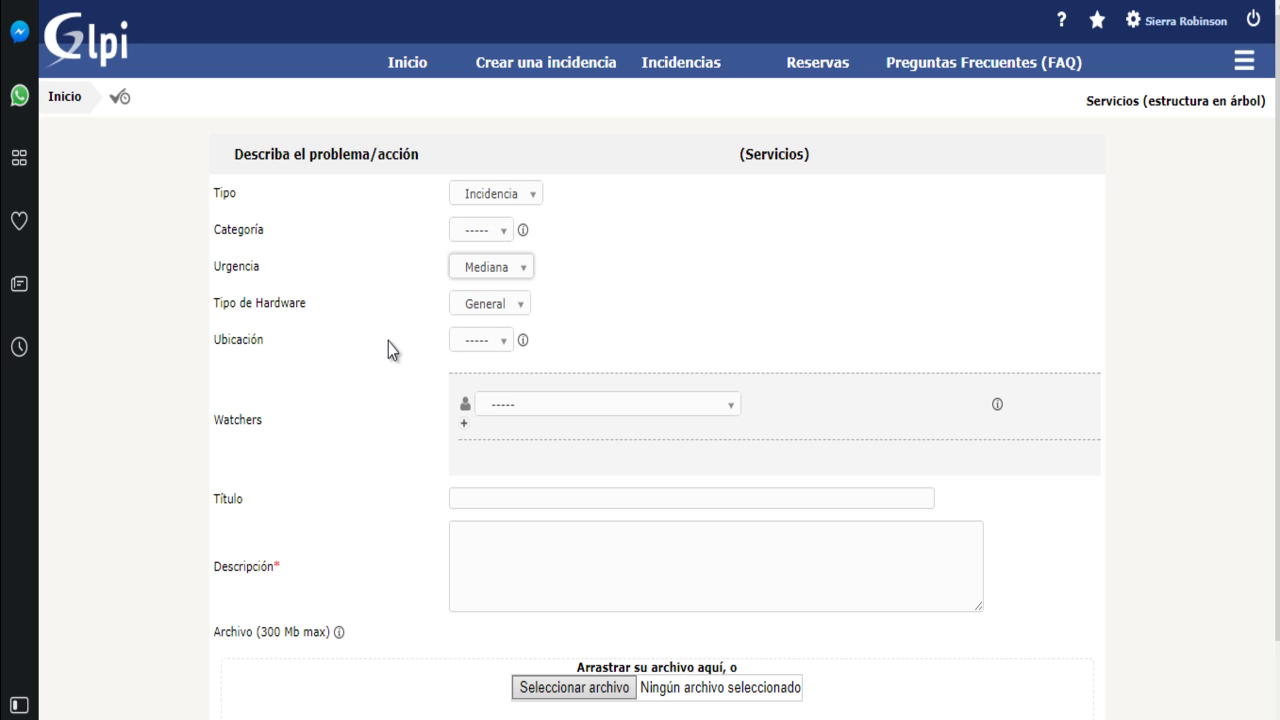
left_click(515, 310)
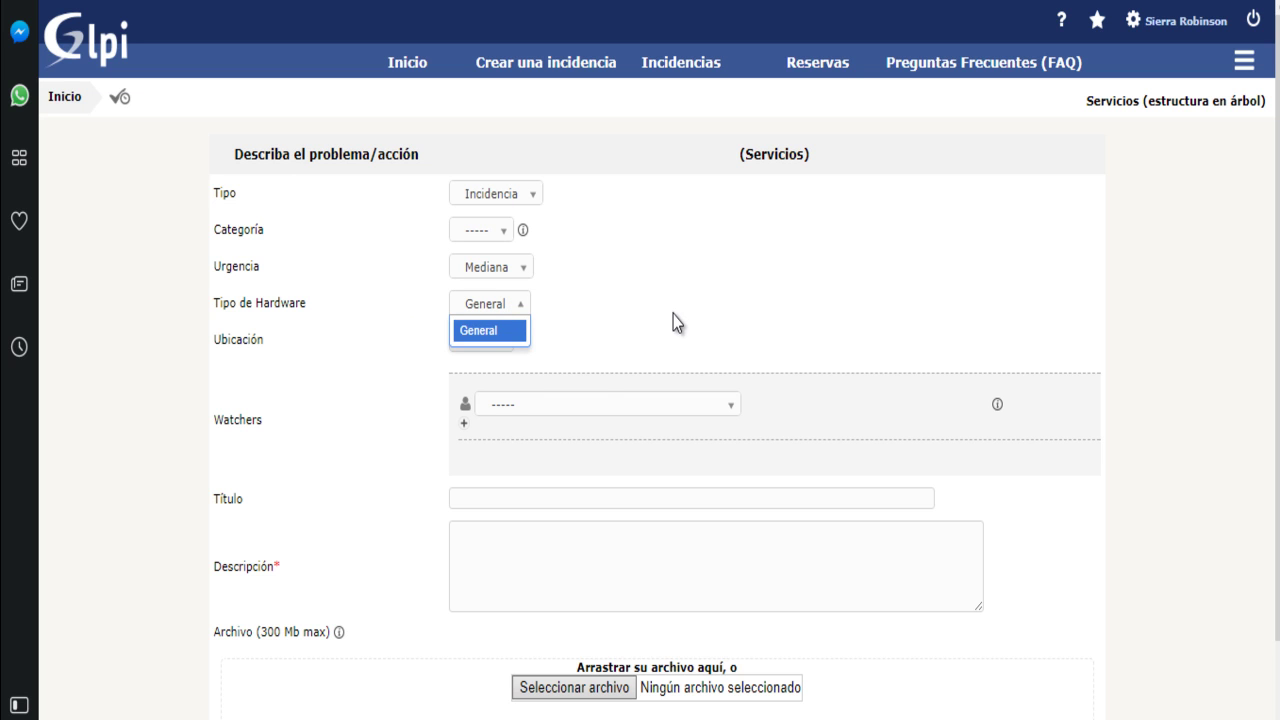
left_click(552, 308)
left_click(505, 341)
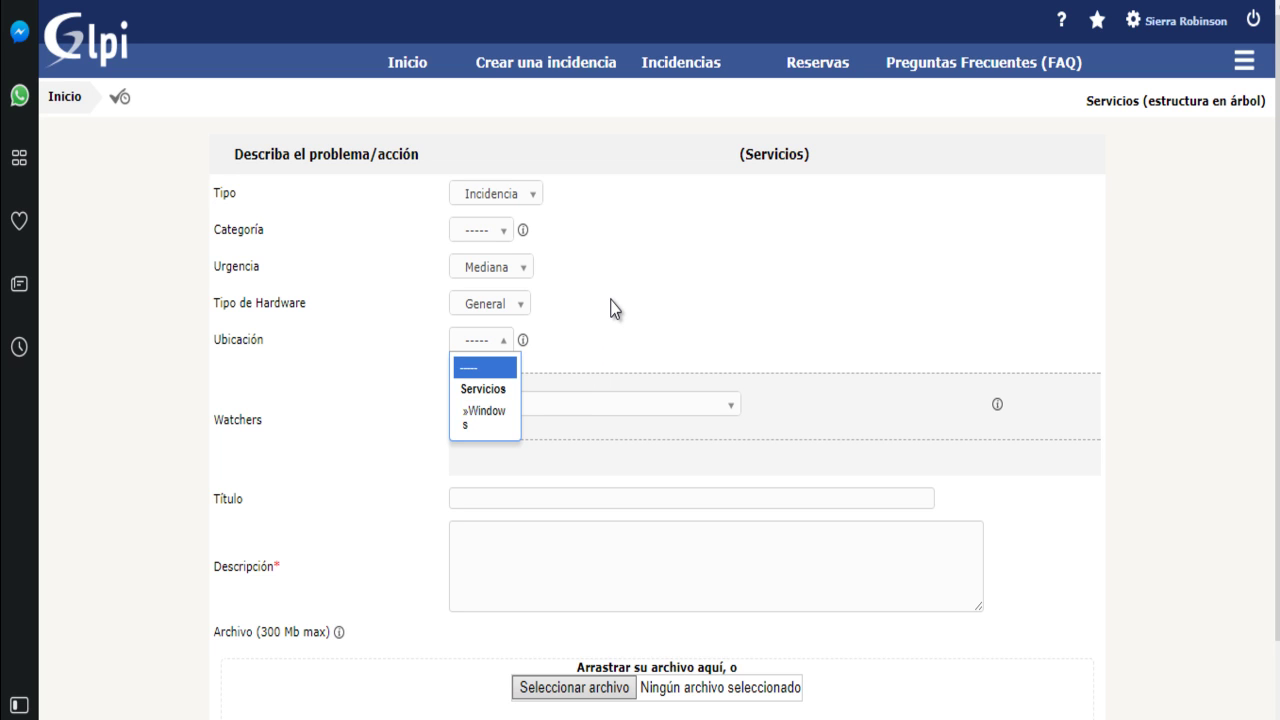
left_click(243, 420)
left_click_drag(222, 420, 328, 433)
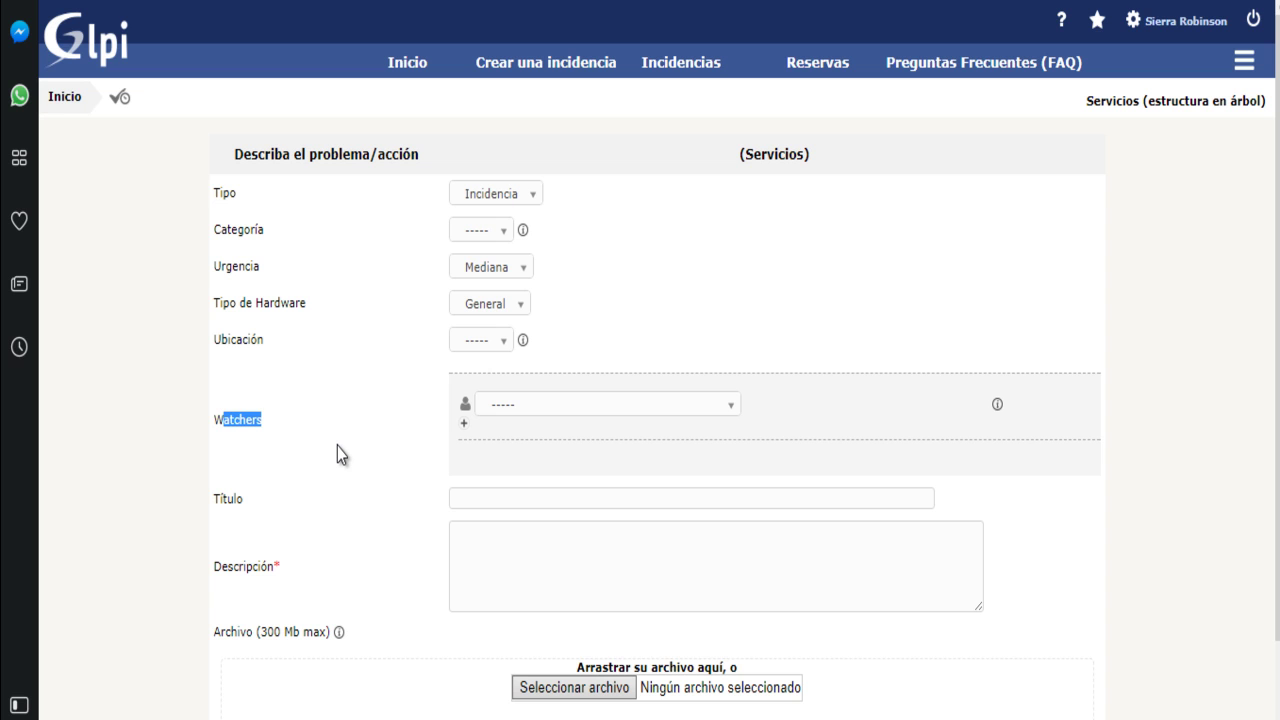
- Title the new incident "Configuración documentos"
left_click(503, 499)
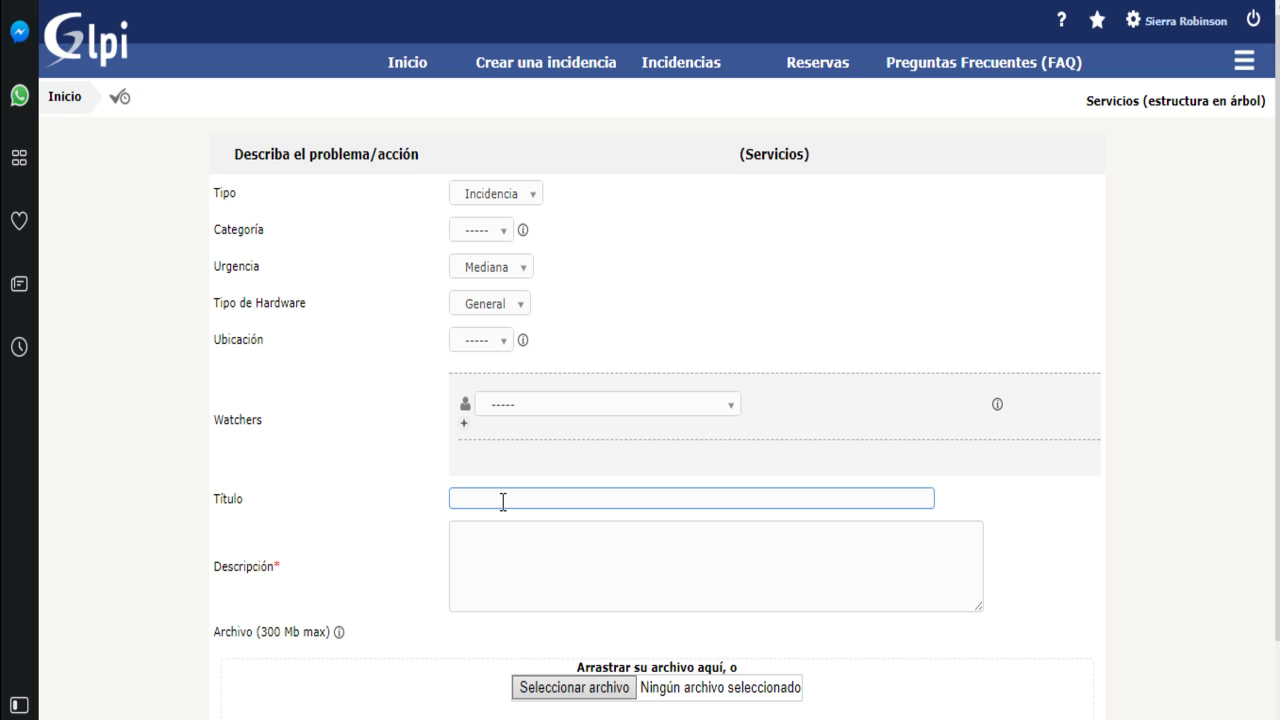
type("Configuración documentos")
key("Tab")
- Describe the request as three spaced paragraphs: "Cordial saludo,", "Me pueden por favor ilustrar como se configurar tipos de documentos en GLPI", "Gracias"
type("Cordial saludo,")
key("Return")
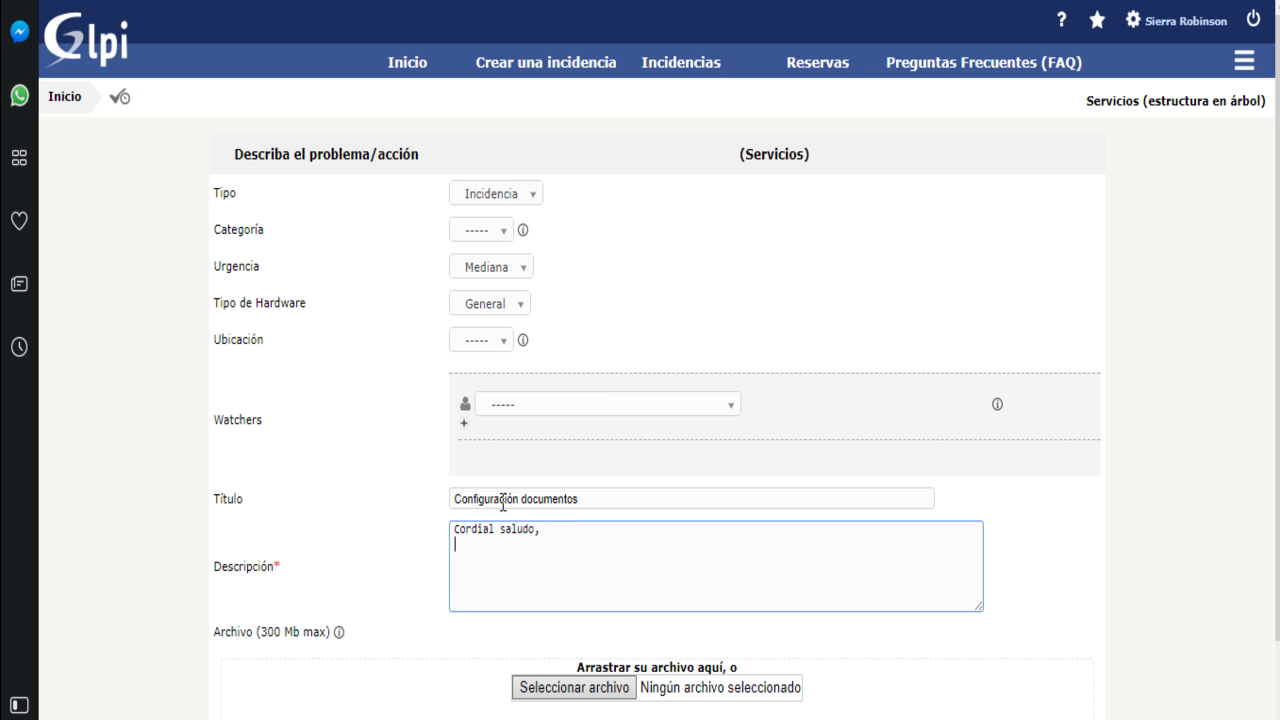
key("Return")
type("Me pueden por favor ilustrar como se configurar tipos de documentos en GLPI")
key("Return")
key("Return")
type("Gracias")
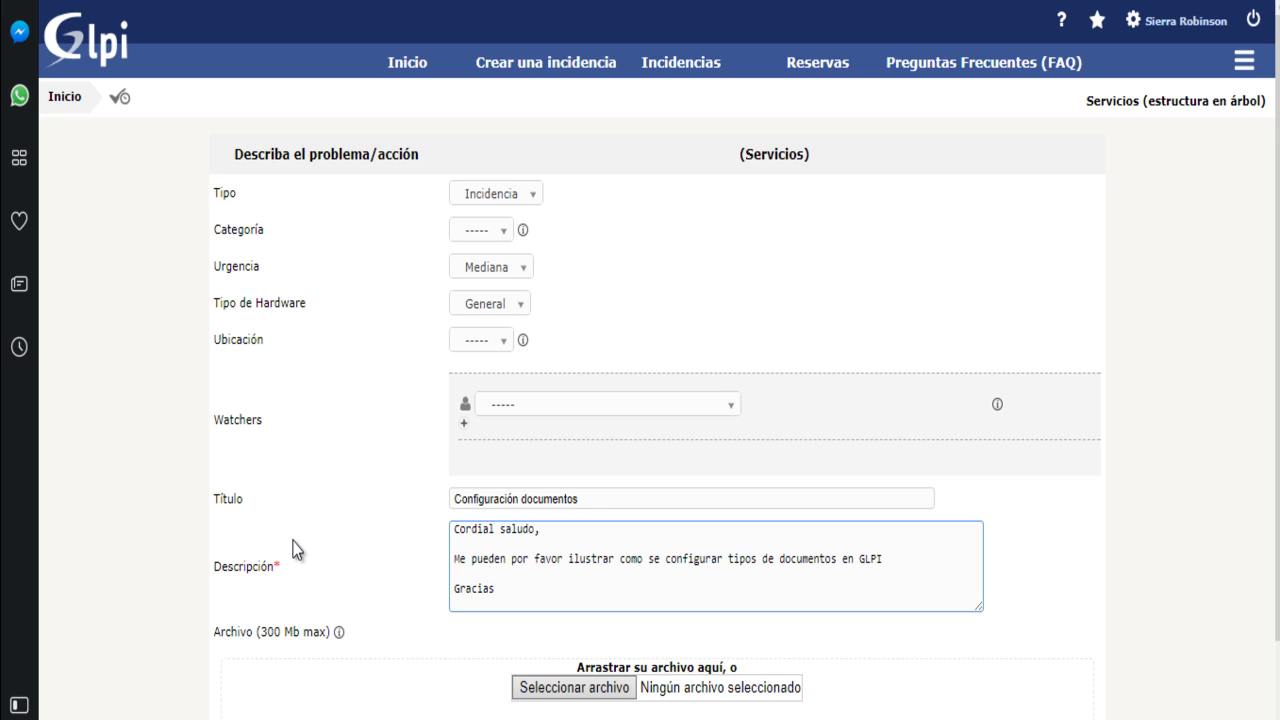
- Review the completed incident form, including the file attachment area, and submit it without an attachment
scroll(313, 557, "down", 2)
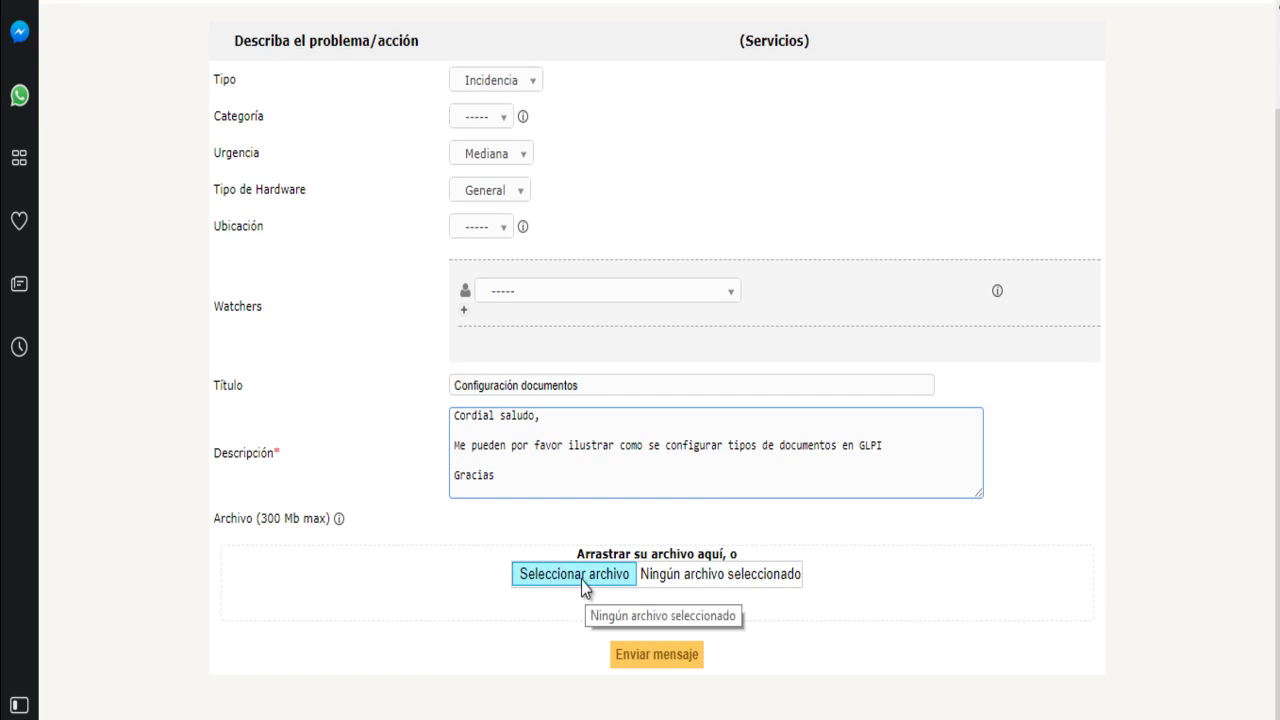
scroll(400, 525, "up", 2)
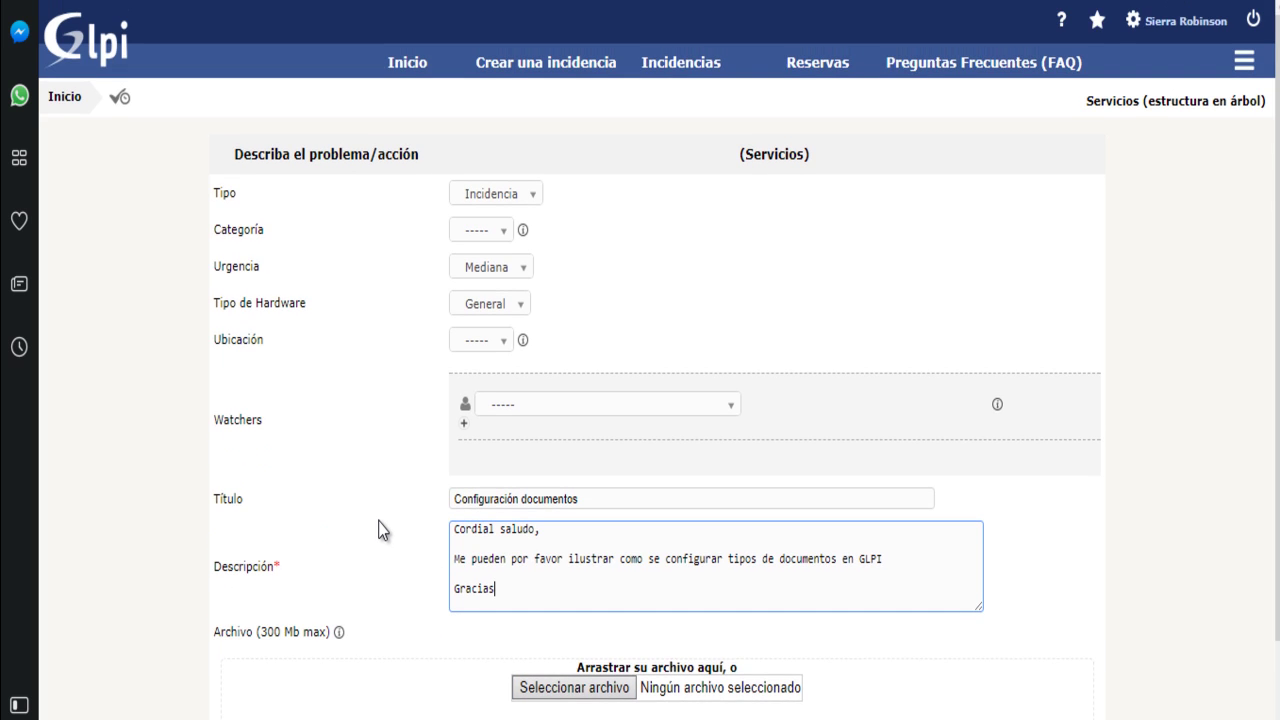
scroll(381, 530, "down", 2)
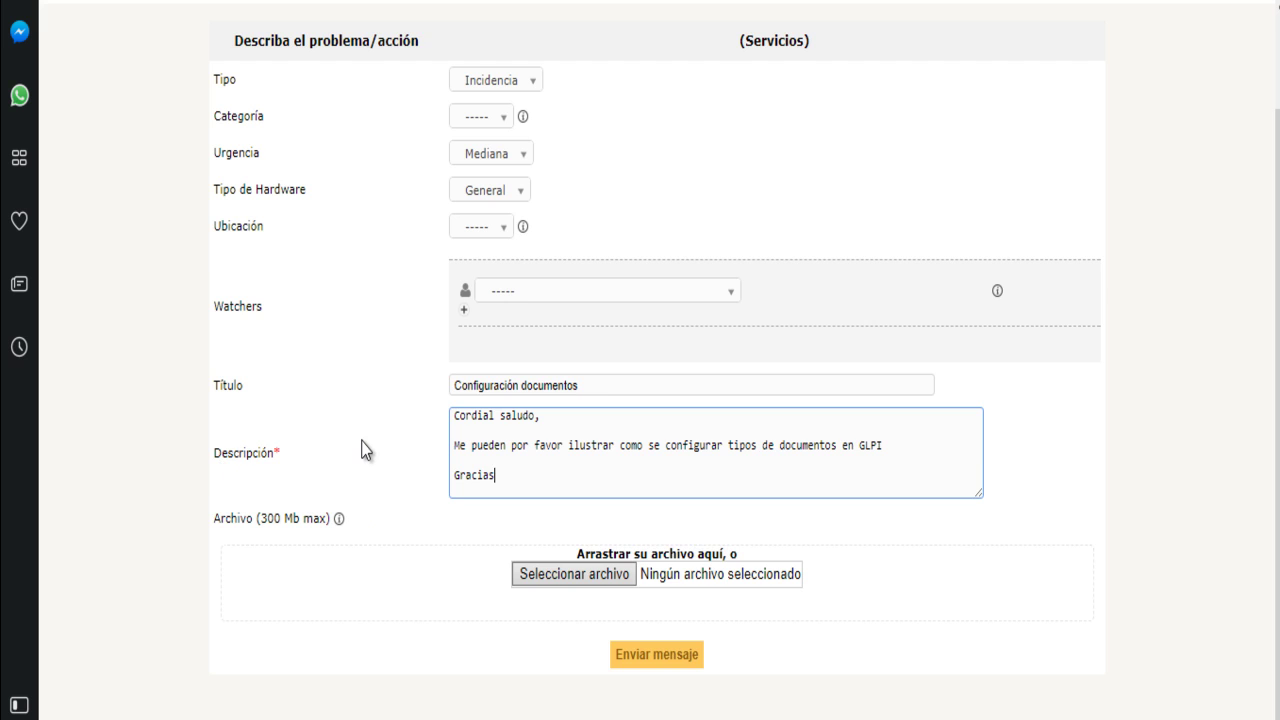
scroll(363, 449, "up", 2)
scroll(363, 449, "down", 2)
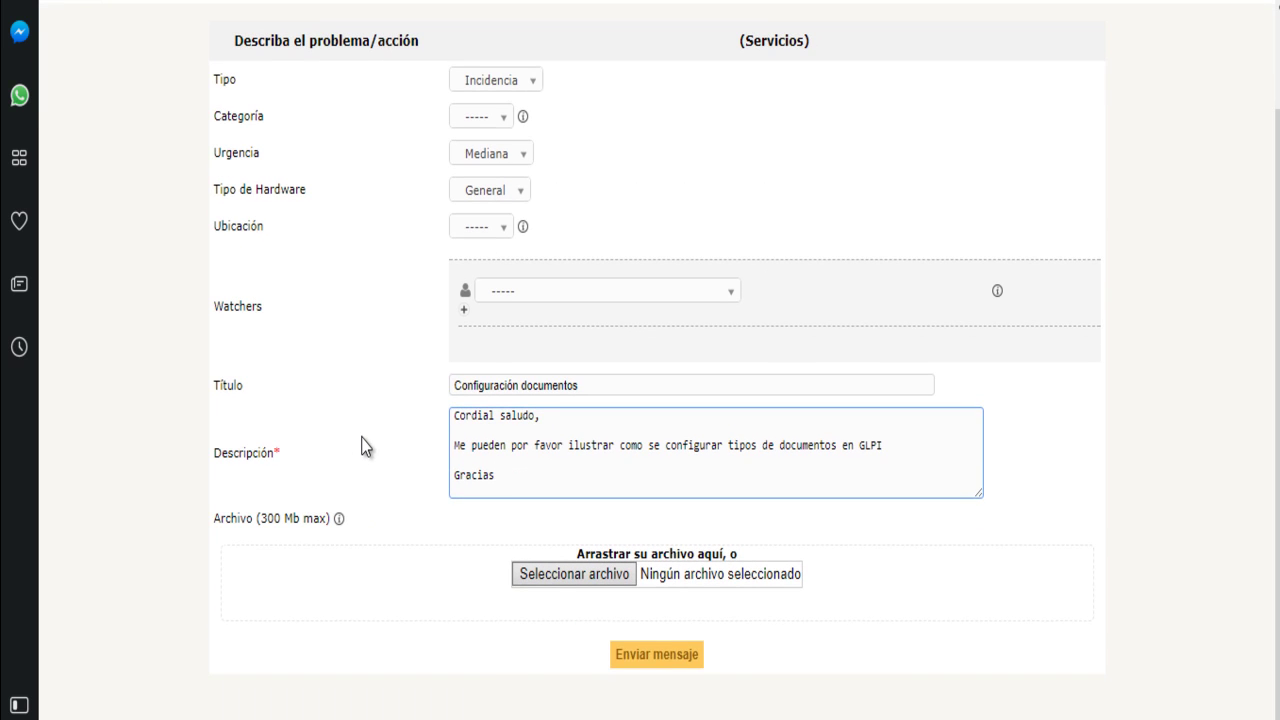
left_click(668, 662)
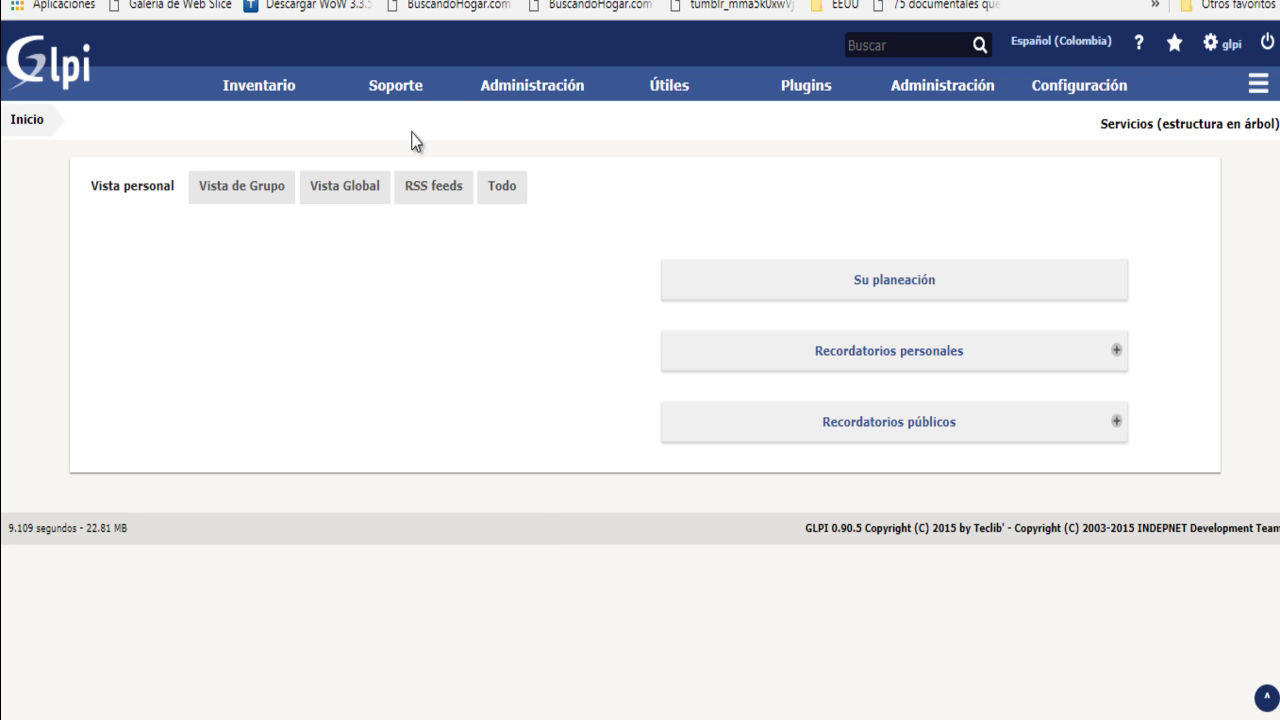
- Open the support incident list as administrator and bring up the settings for its default displayed columns
mouse_move(405, 100)
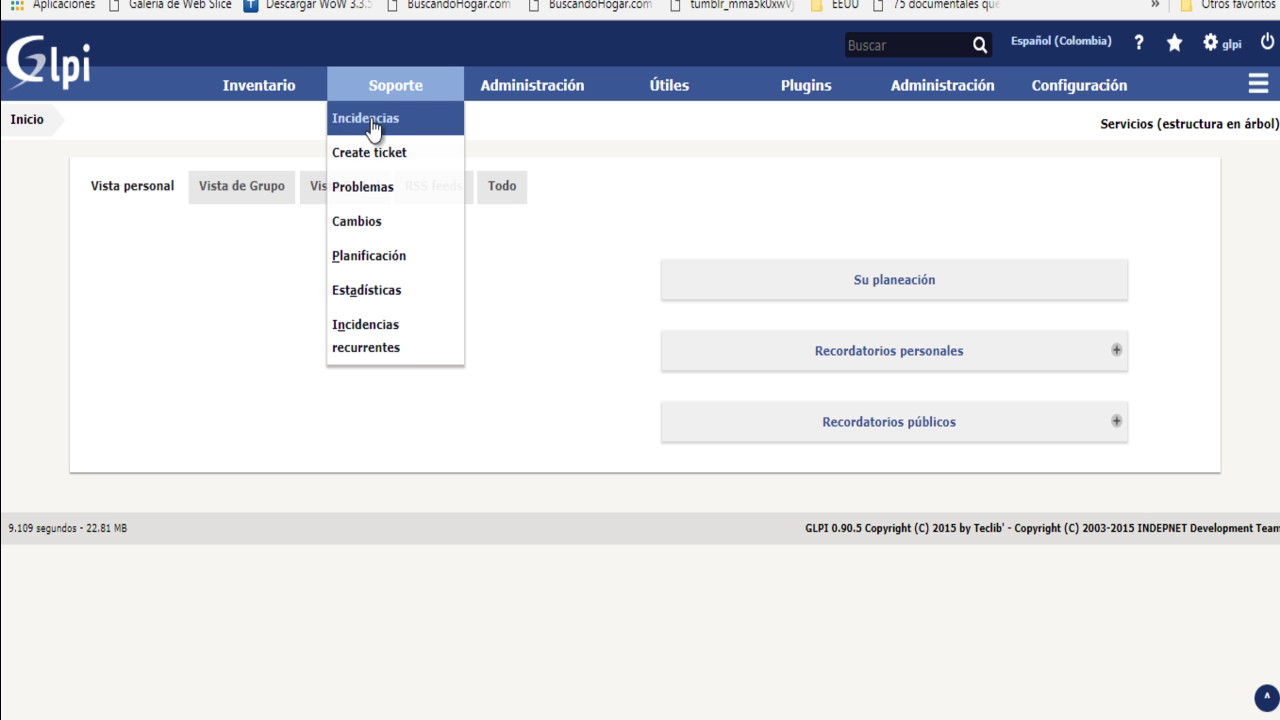
left_click(368, 128)
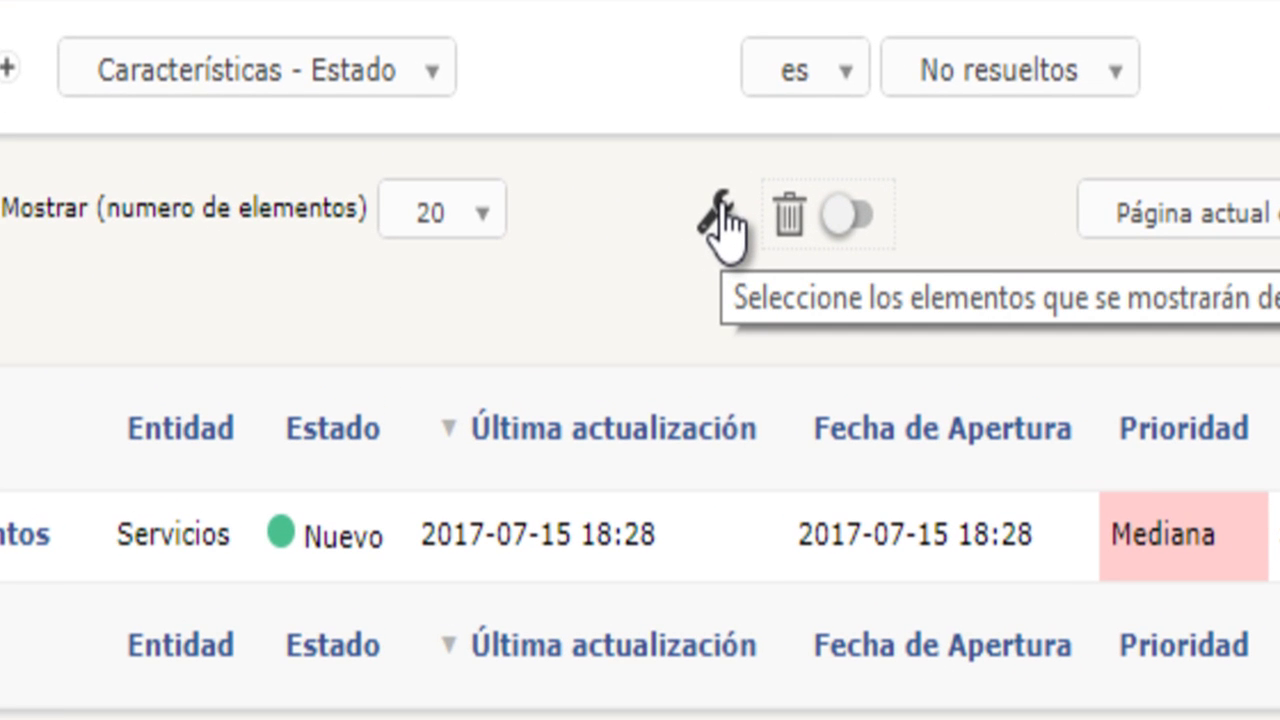
left_click(716, 212)
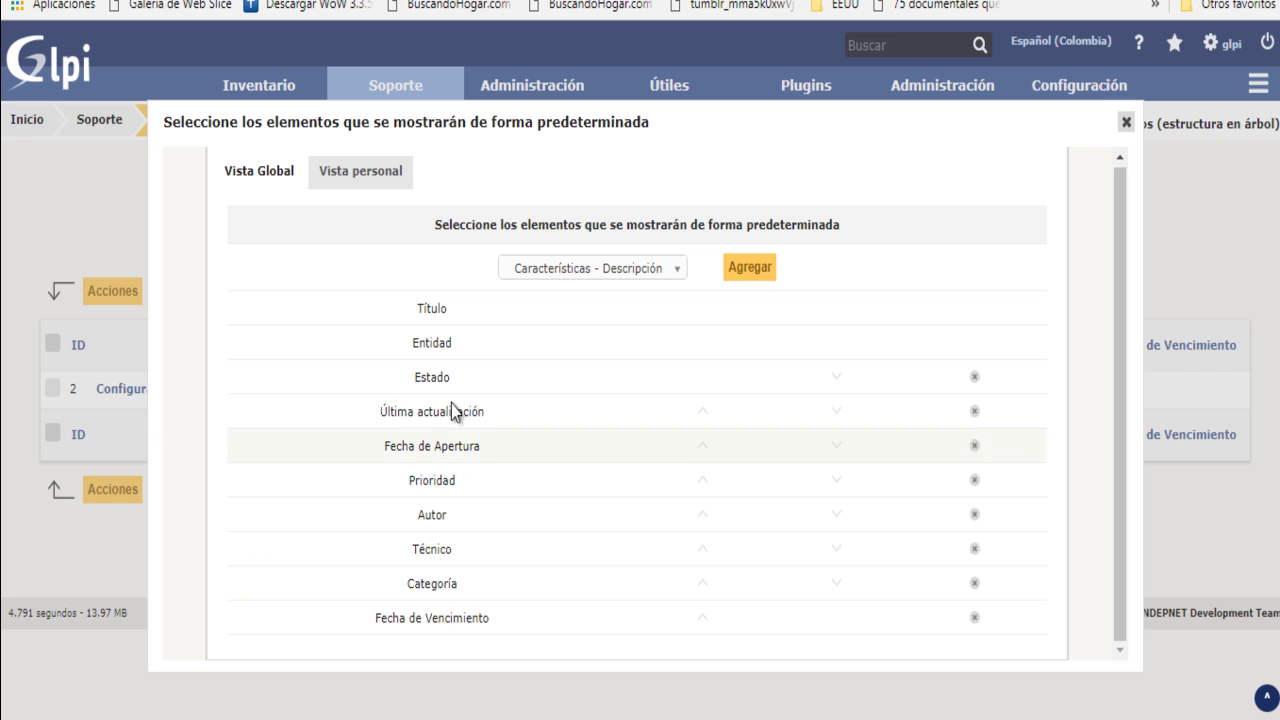
- Add the Entidad element to the personal view of the incident list and close the column settings
left_click(390, 172)
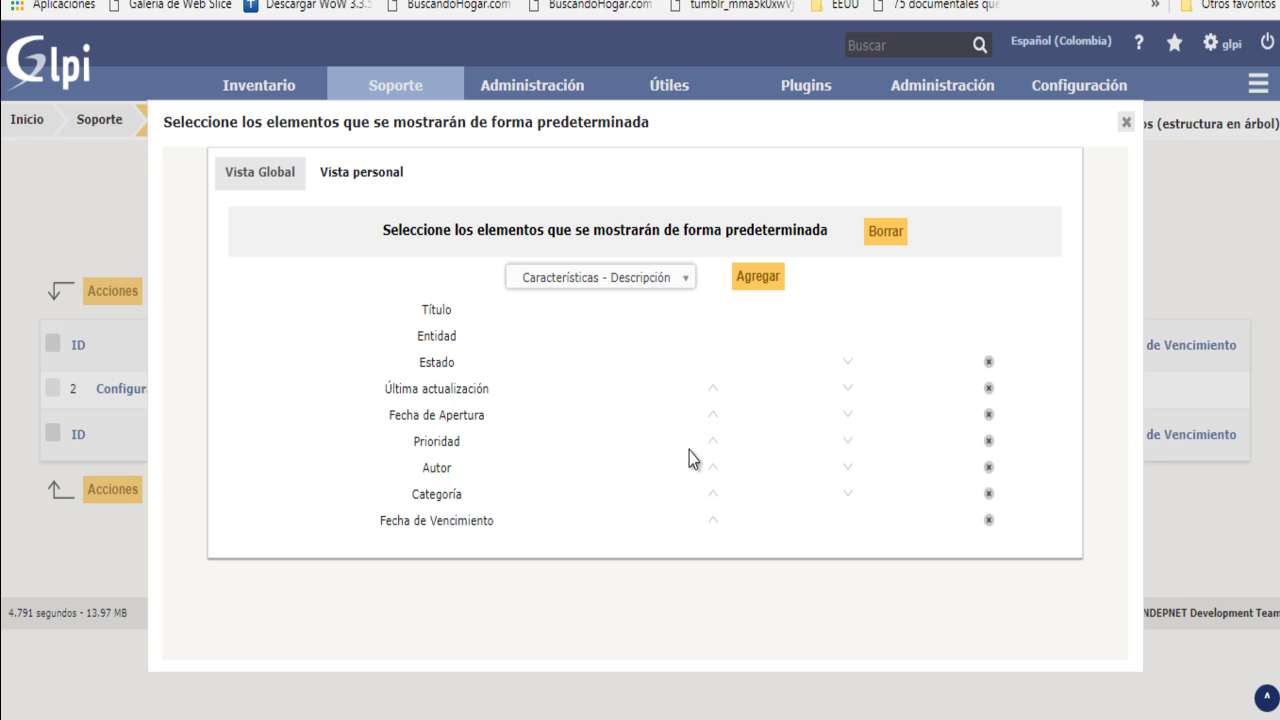
left_click(633, 281)
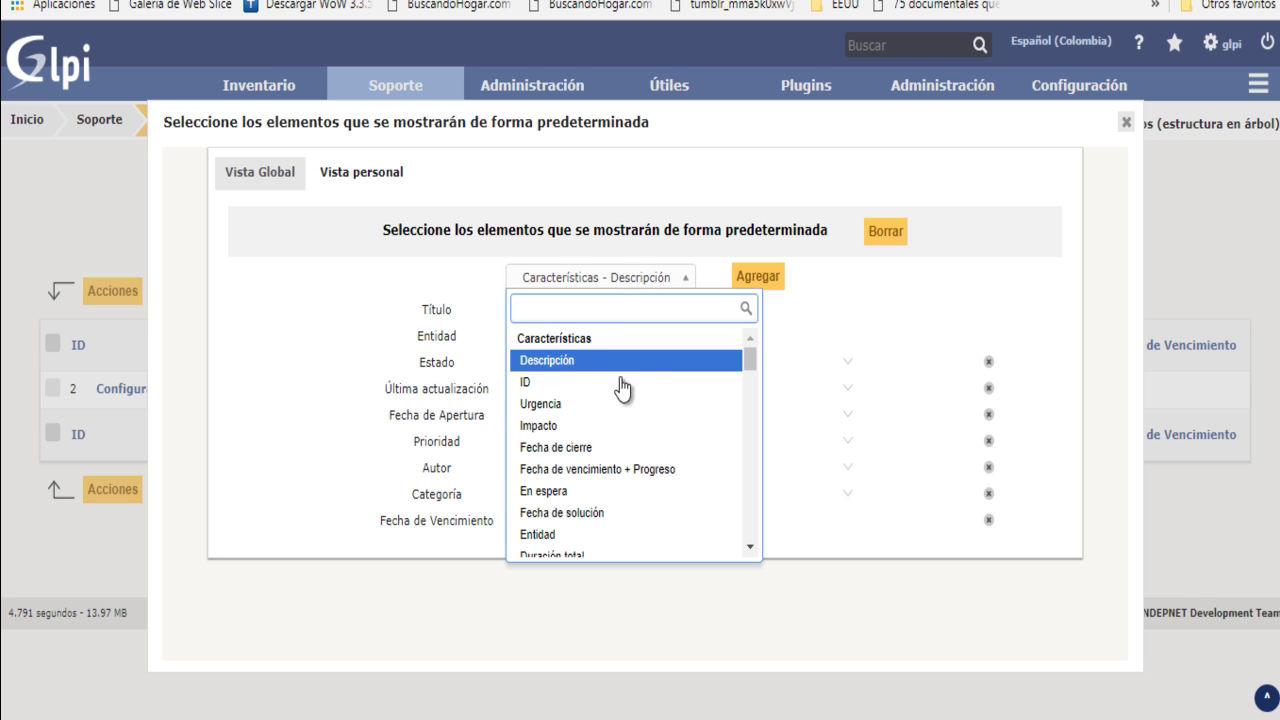
scroll(627, 415, "down", 2)
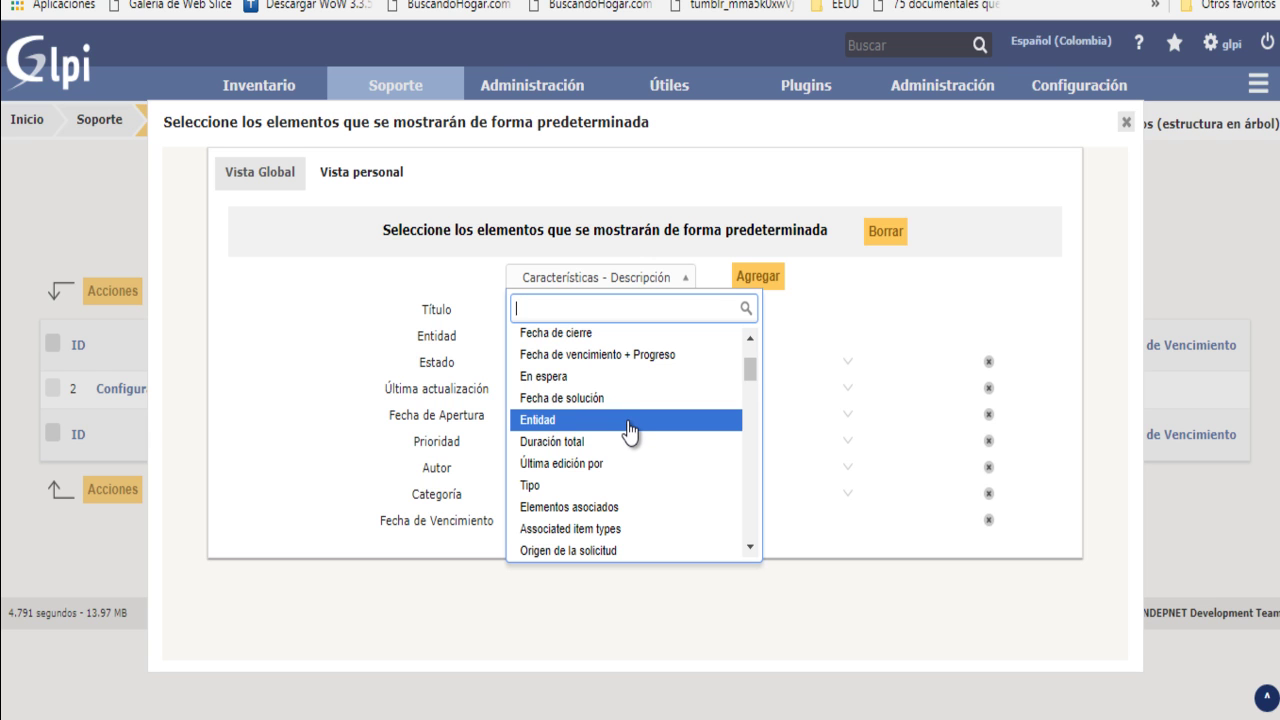
left_click(627, 422)
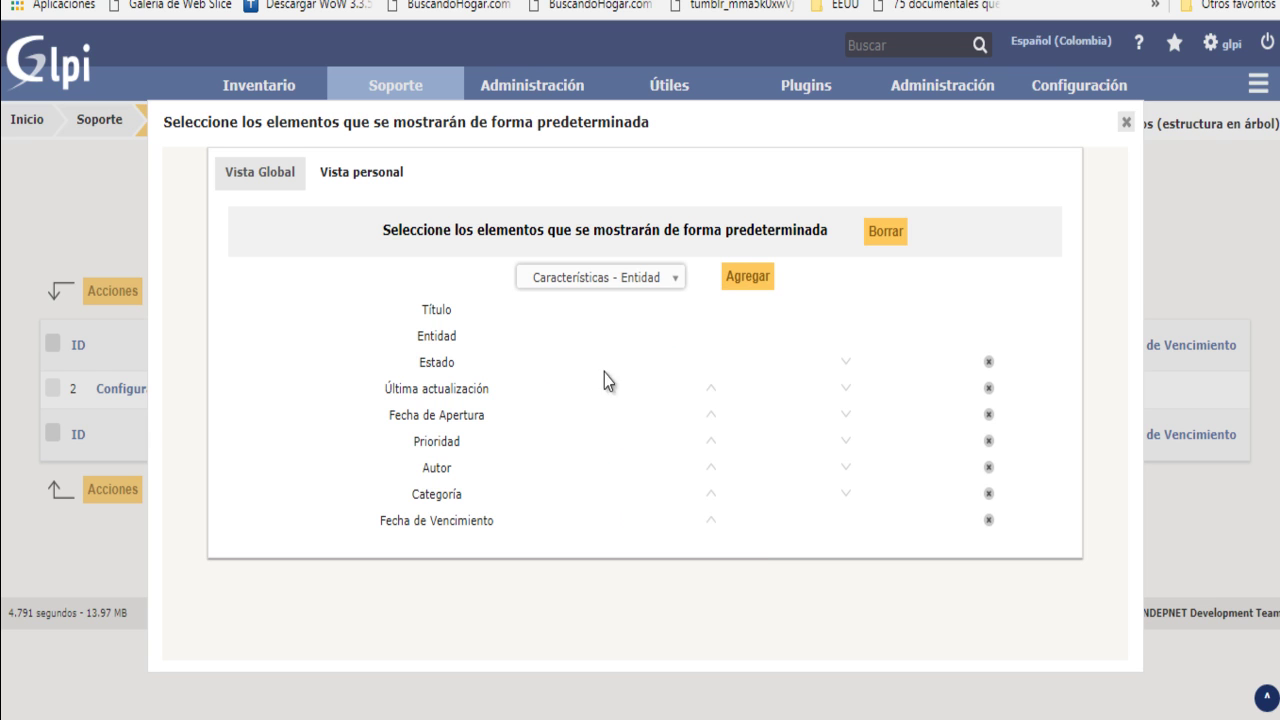
left_click(754, 282)
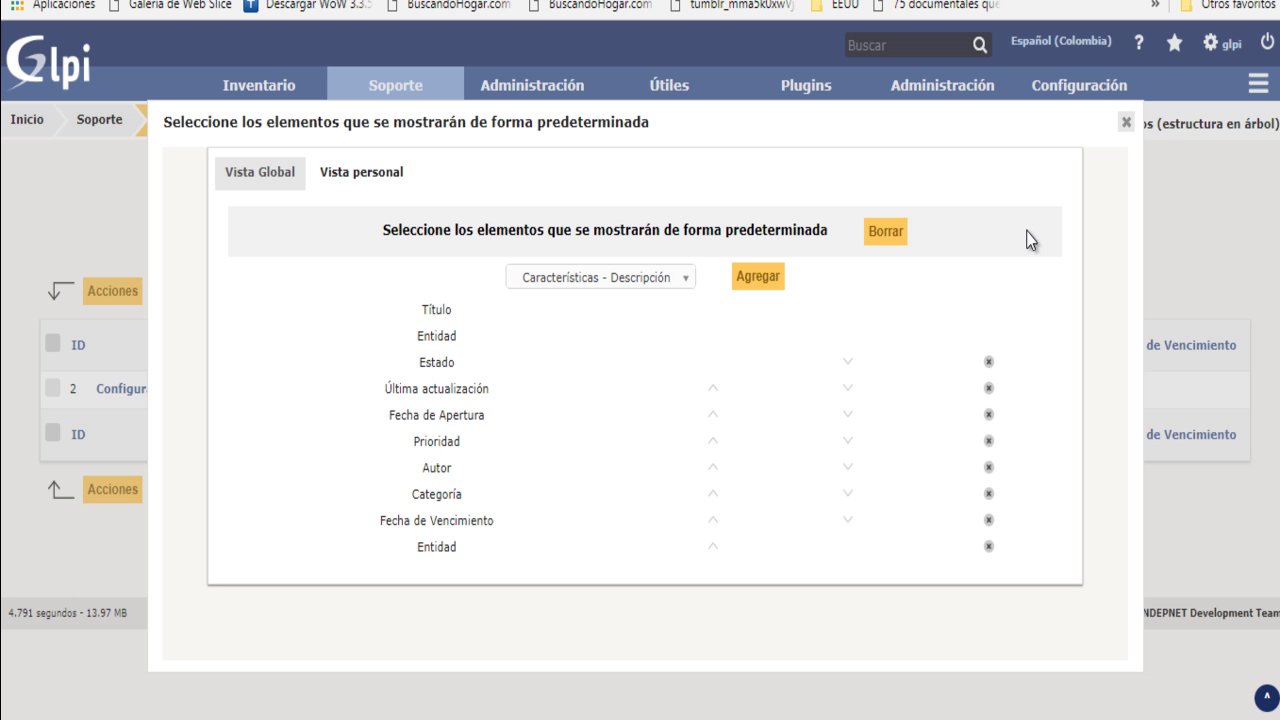
key("Escape")
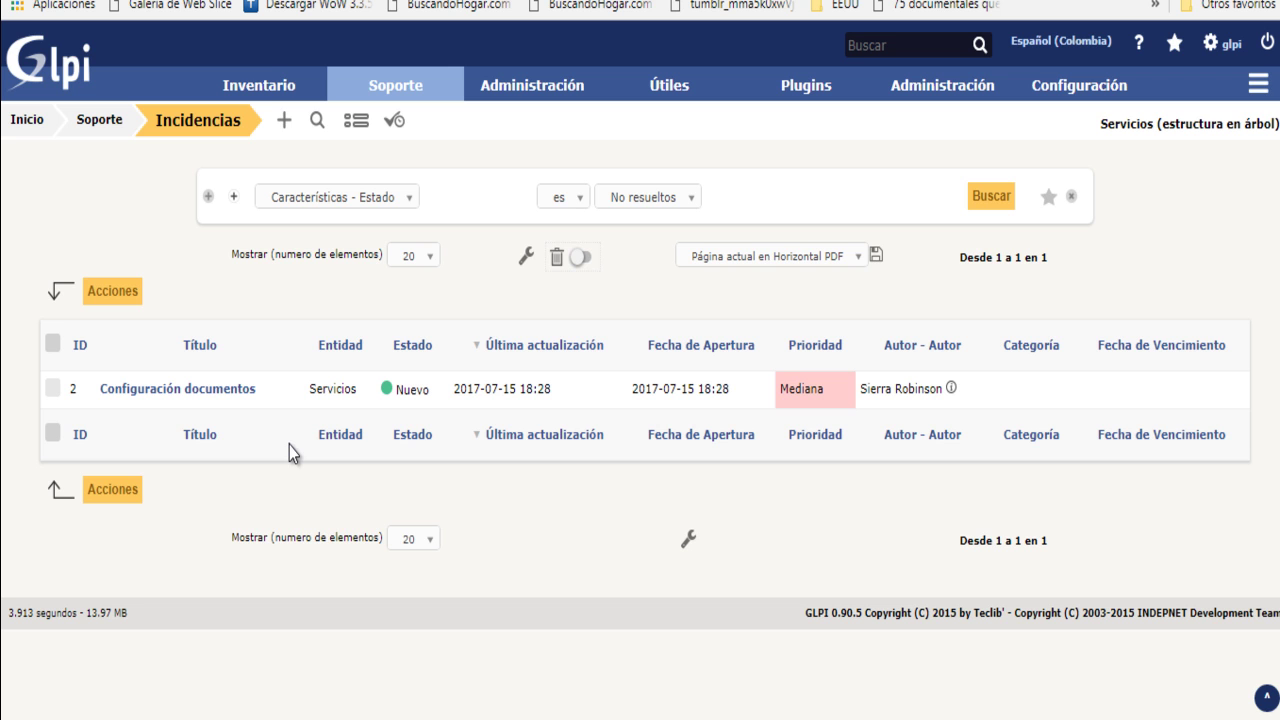
- Open the "Configuración documentos" incident and examine its form, including the opening date and due date fields
mouse_move(224, 388)
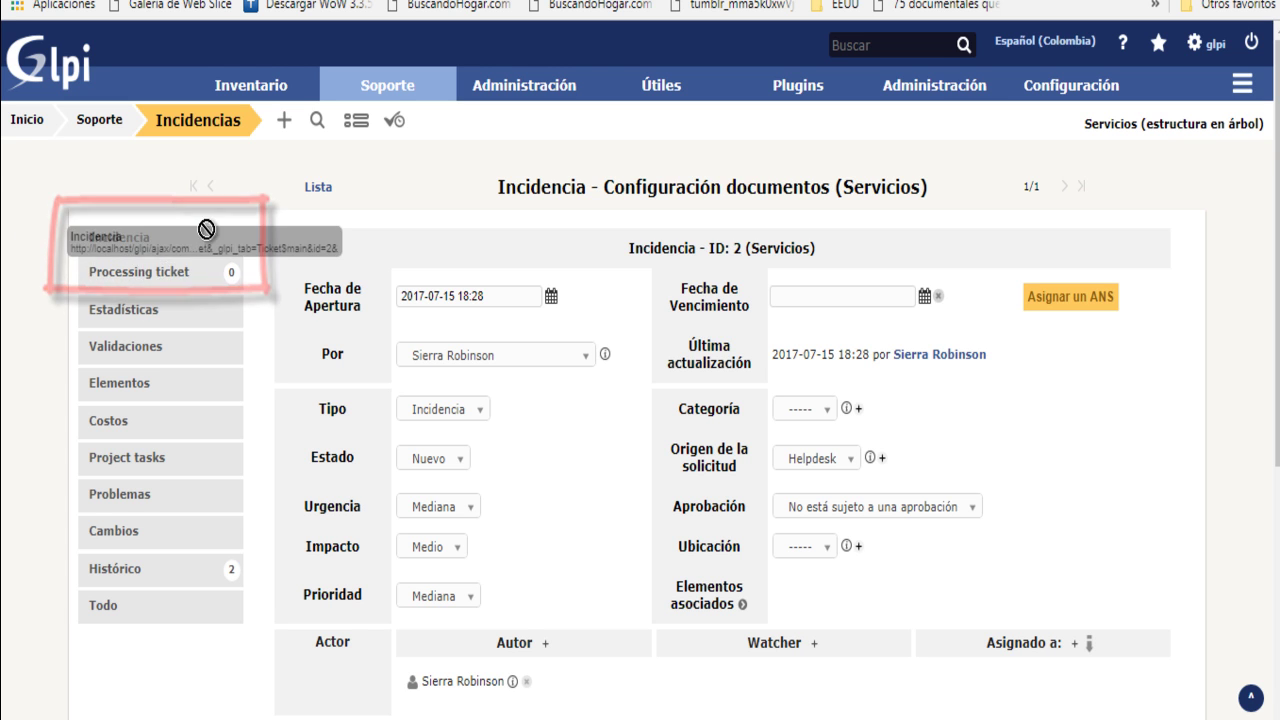
scroll(348, 429, "down", 2)
scroll(347, 431, "up", 2)
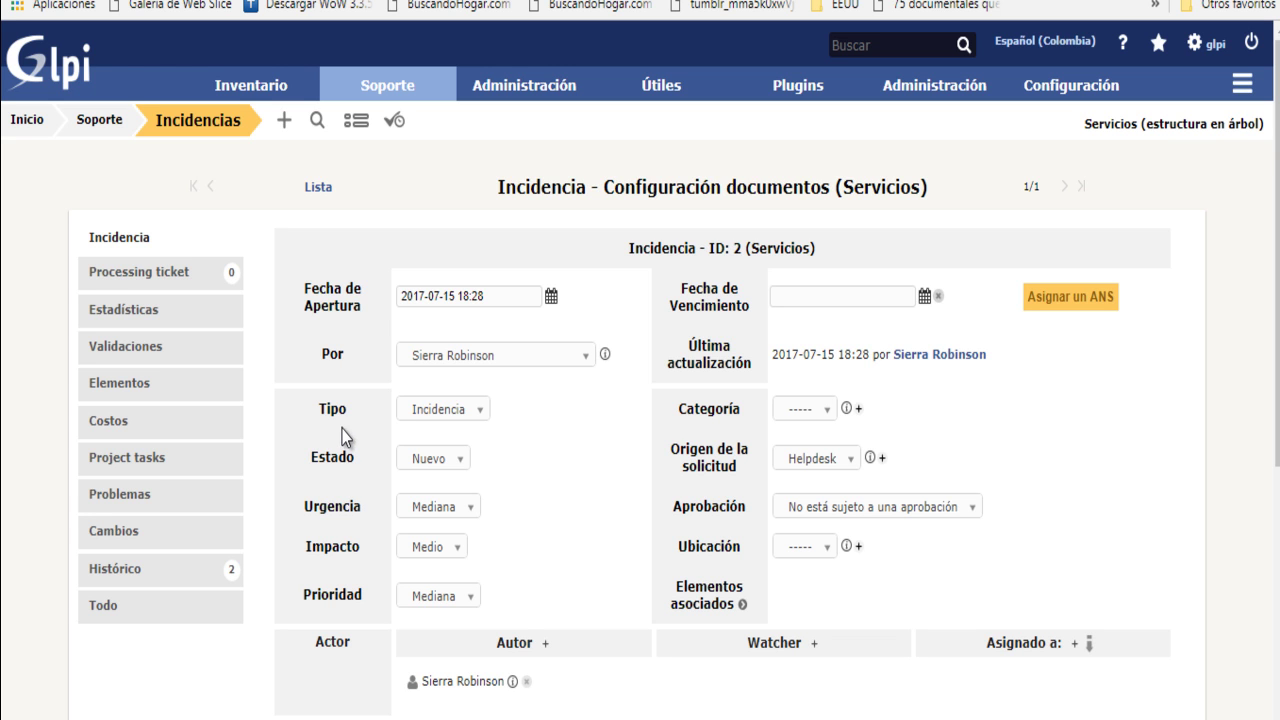
left_click_drag(338, 305, 322, 289)
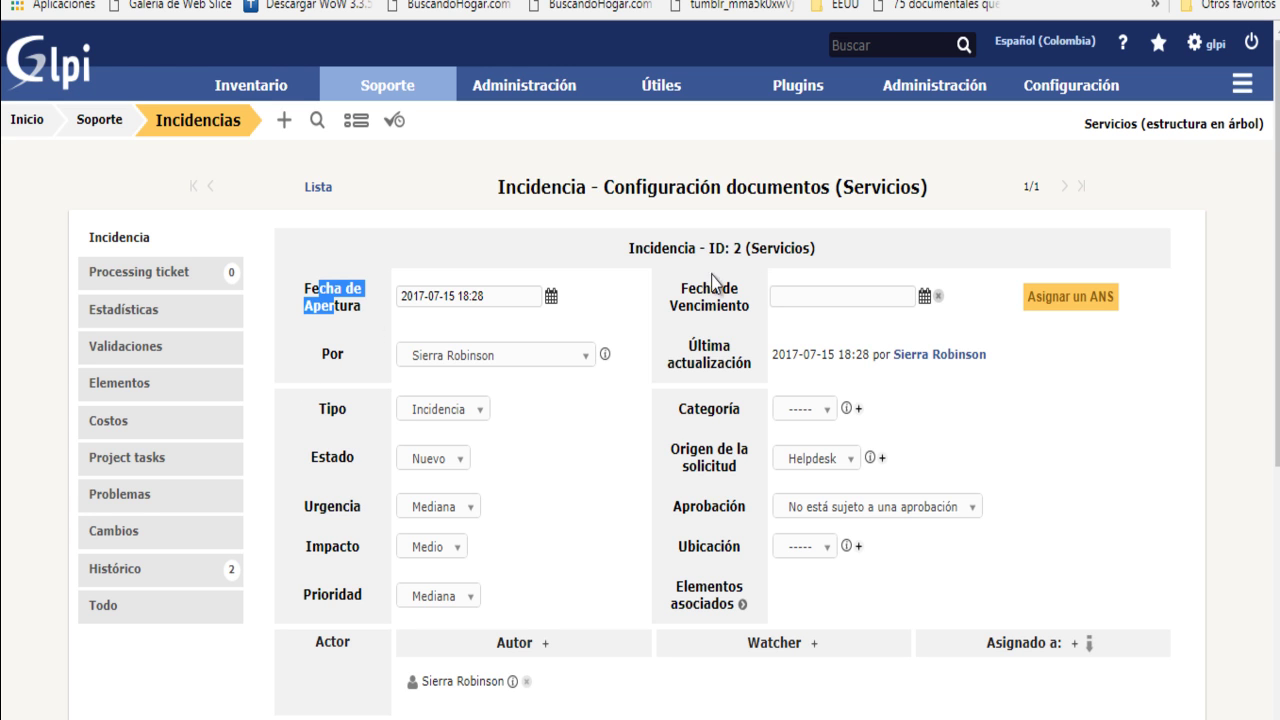
left_click_drag(704, 287, 720, 314)
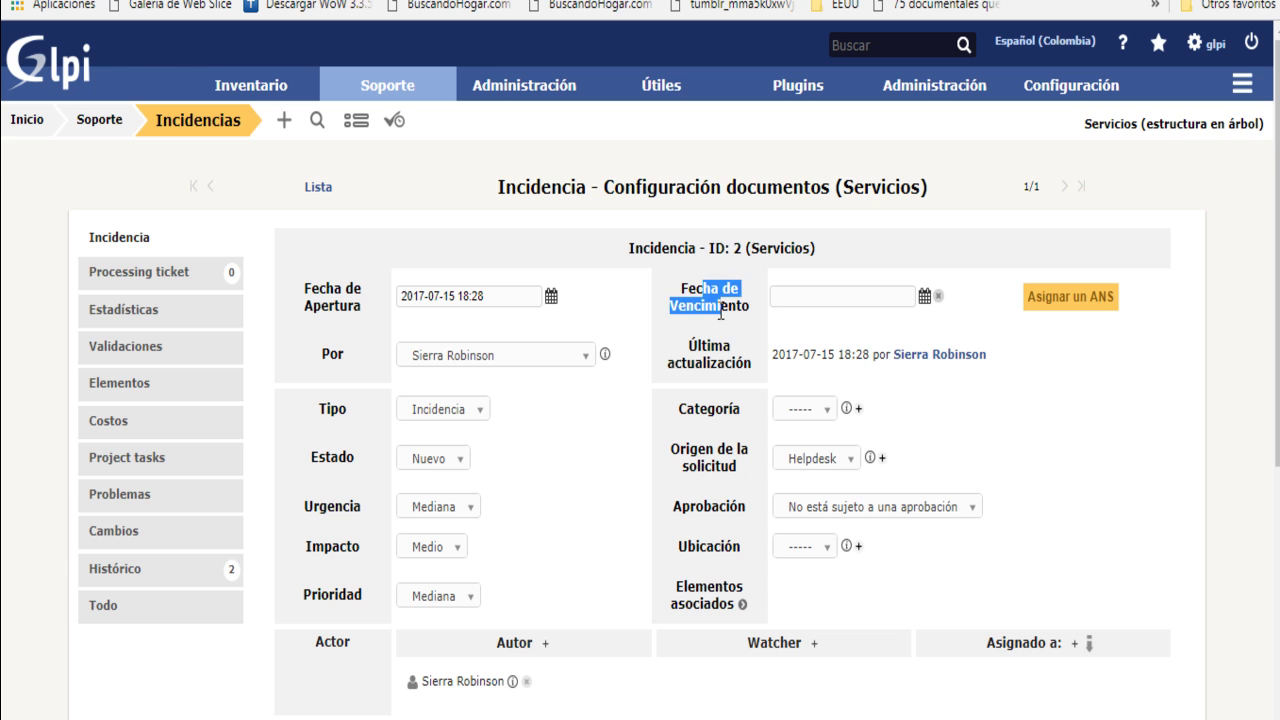
left_click(985, 297)
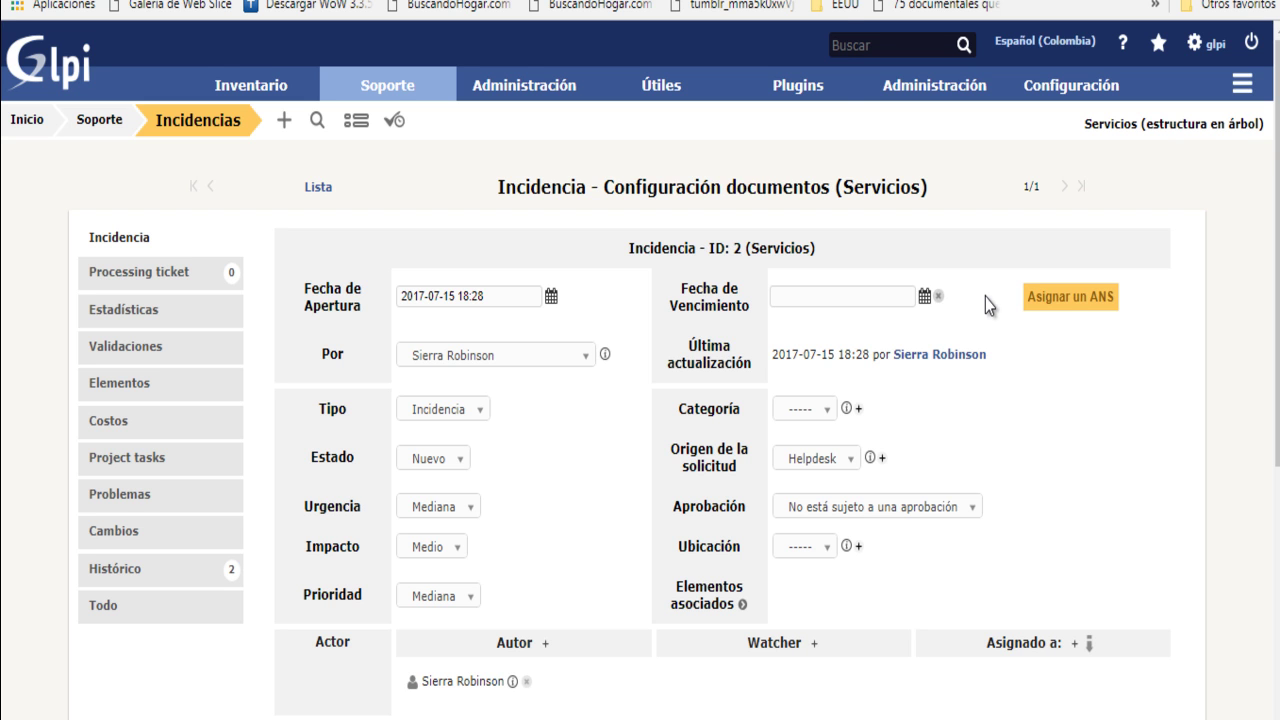
- Choose the service level agreement "Tiempo de atención normal" for the incident, accepting the recalculation of its due date
left_click(1062, 310)
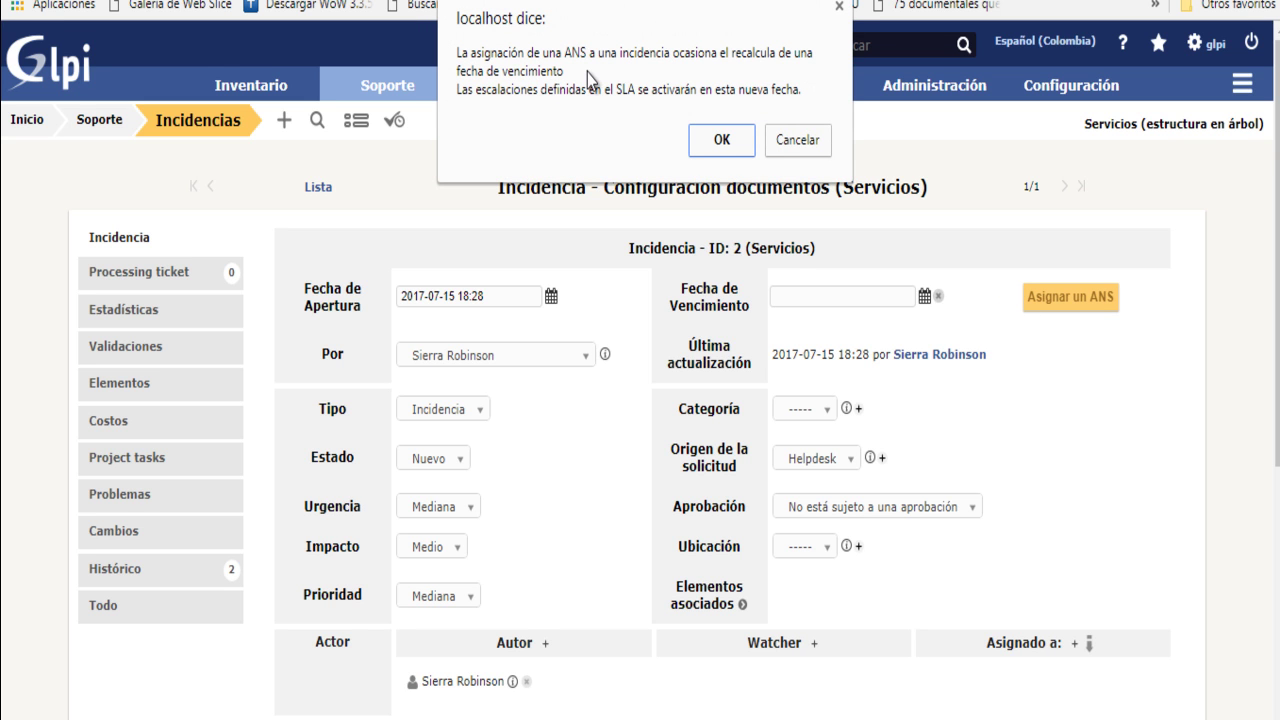
left_click(720, 139)
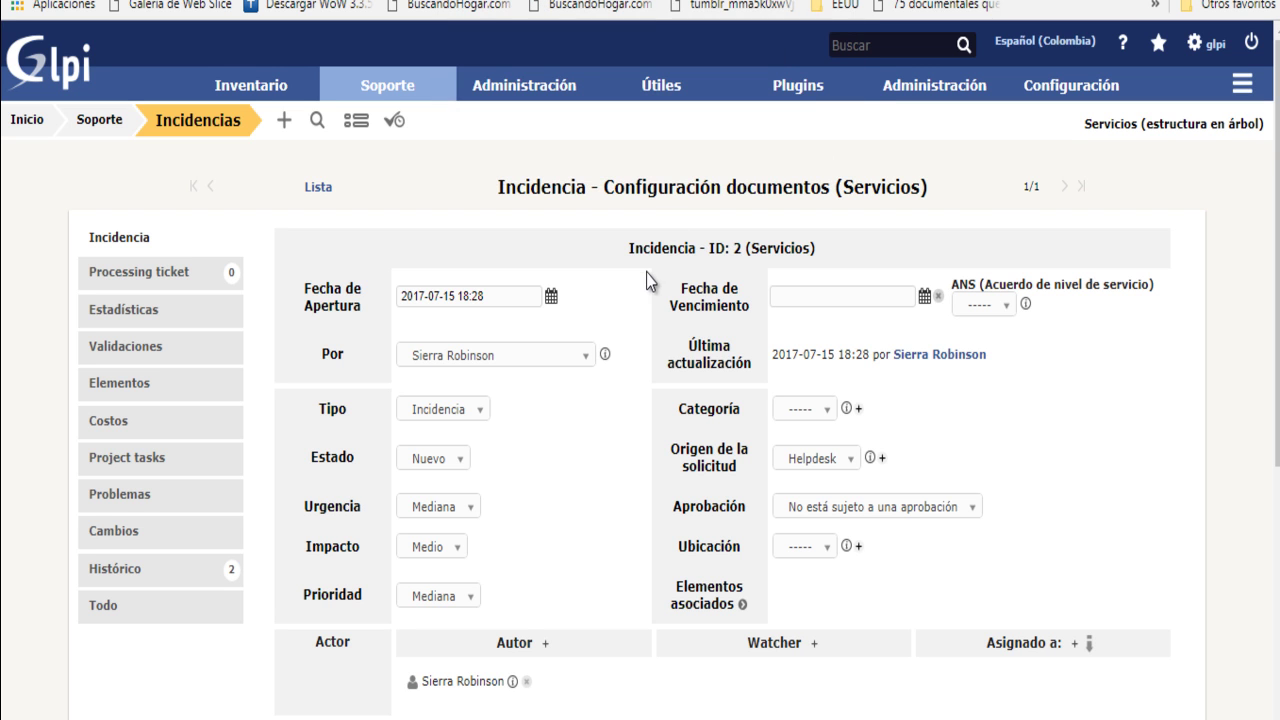
left_click(1003, 310)
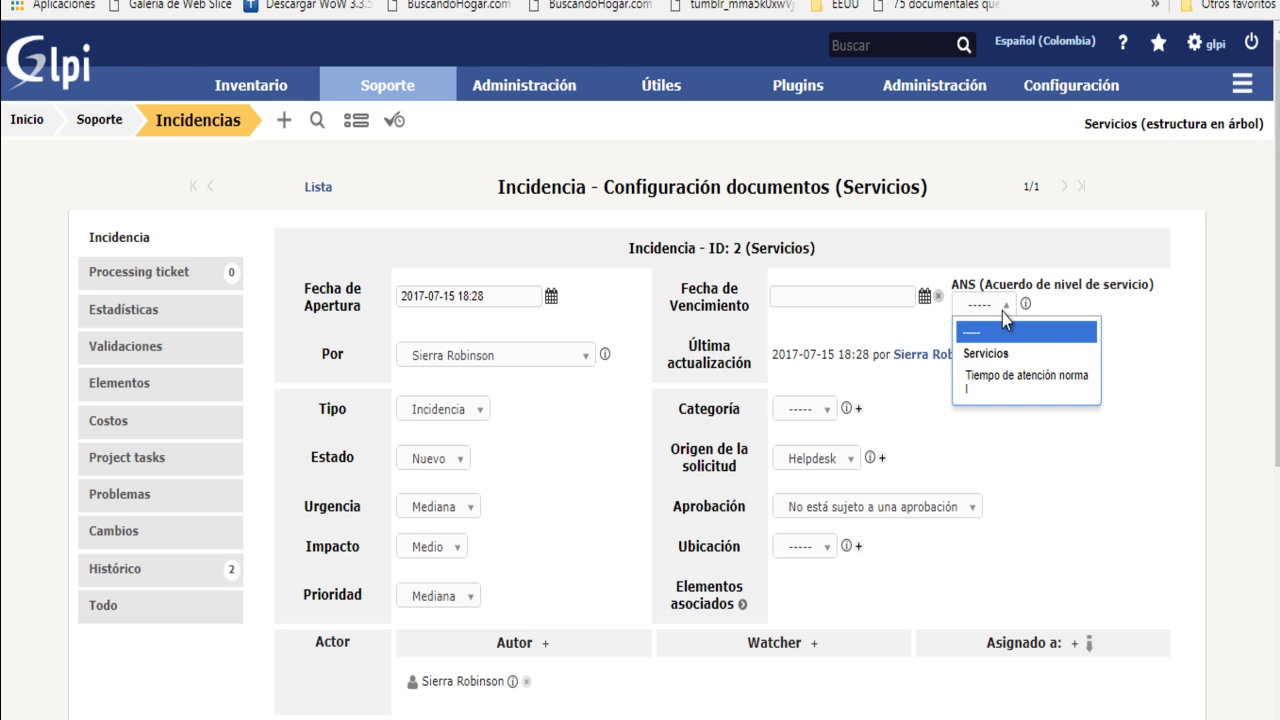
left_click(1060, 378)
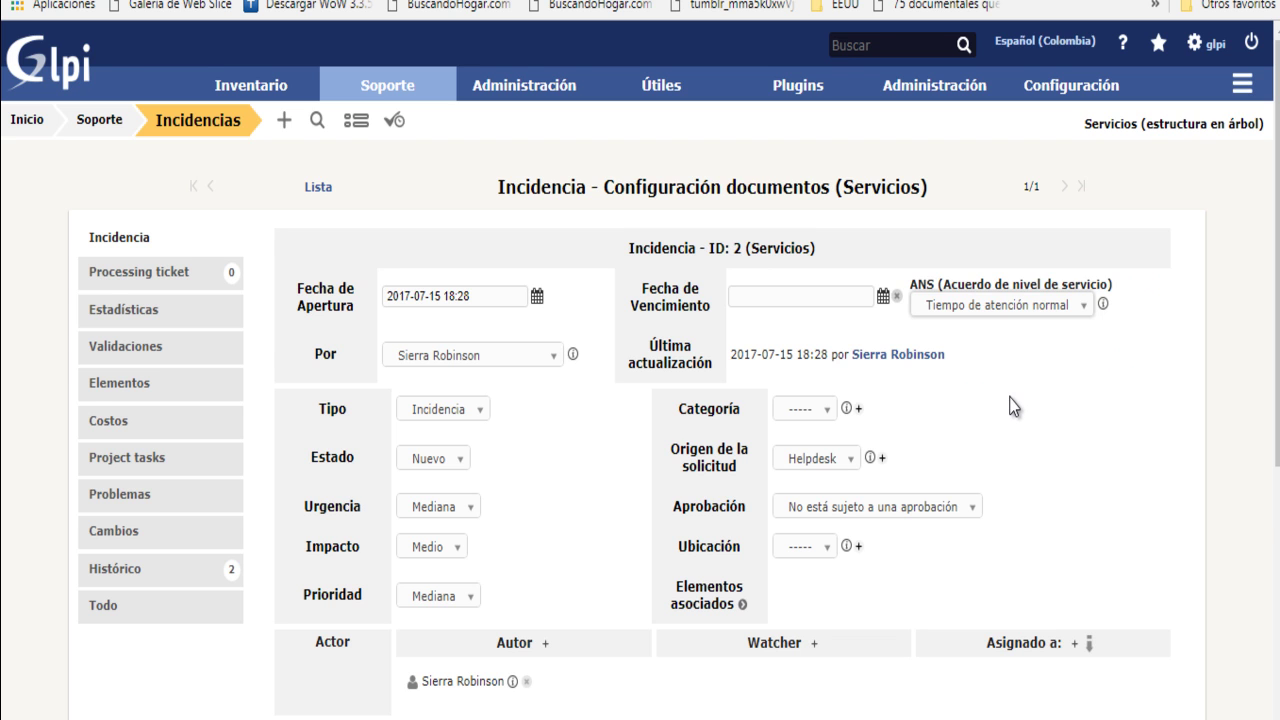
scroll(1002, 400, "down", 1)
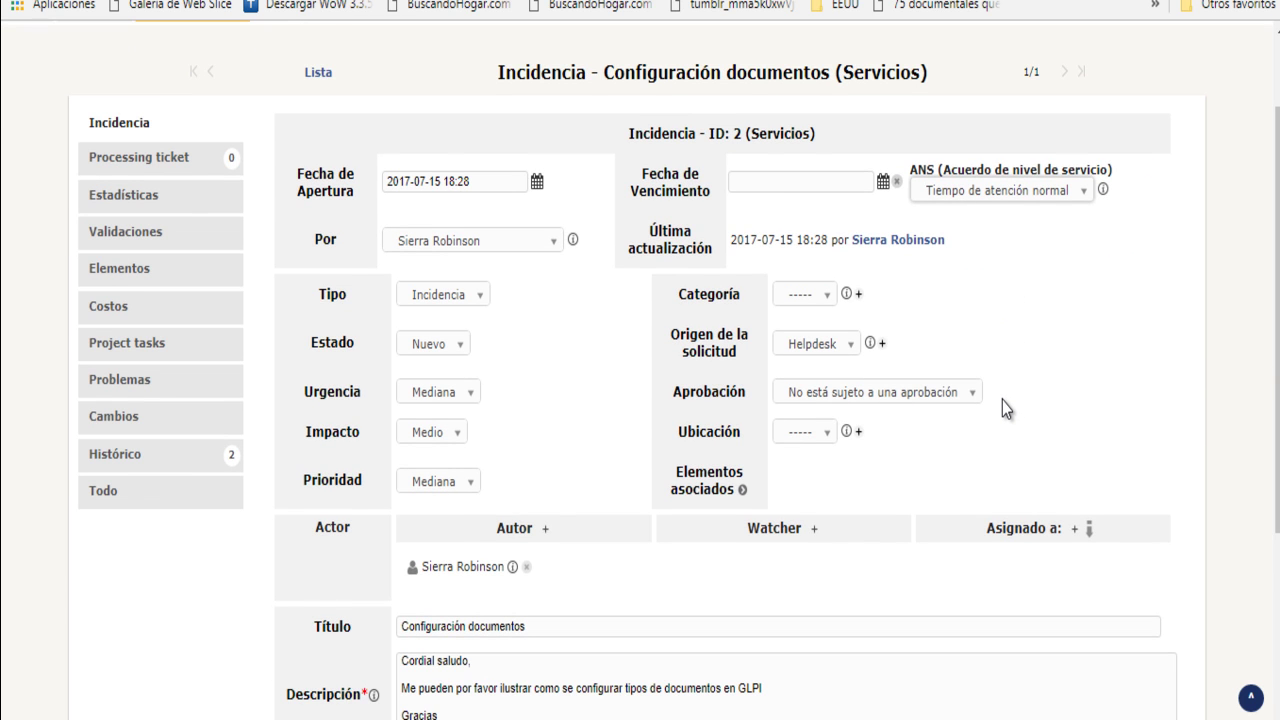
- Examine the incident's requester field and the choices offered for type, category, status and request source
left_click_drag(312, 240, 345, 238)
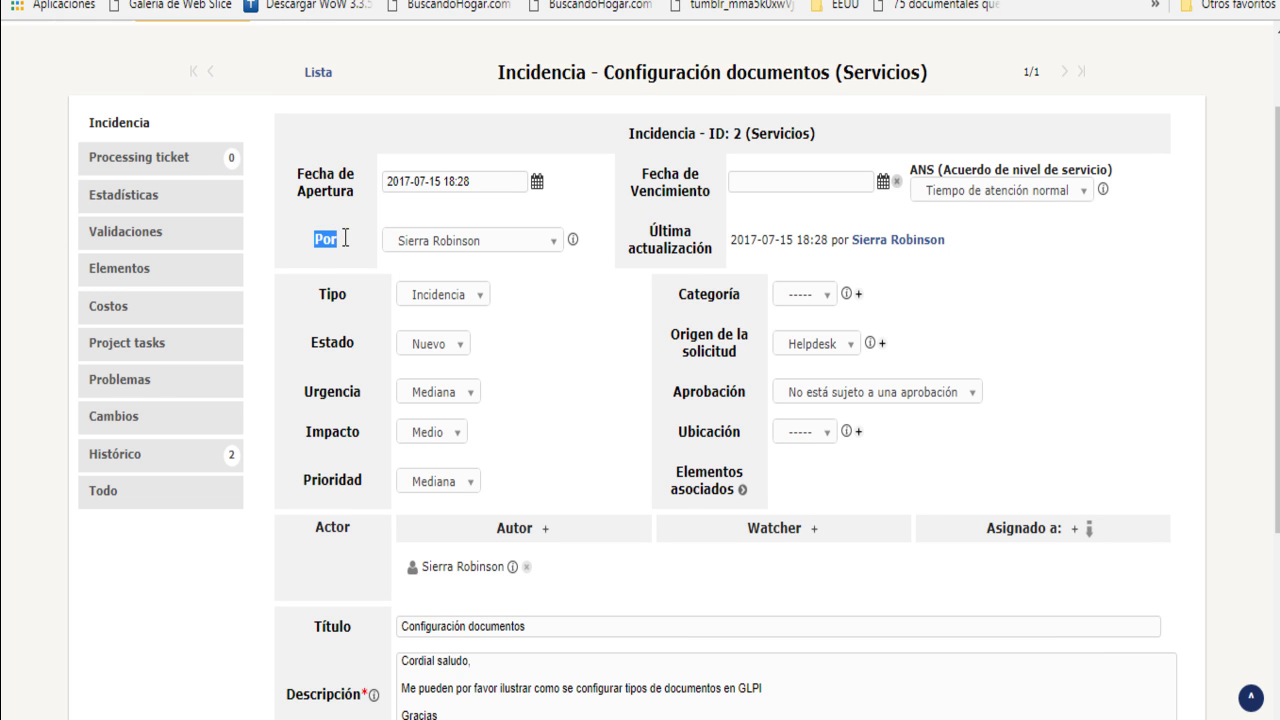
left_click(578, 320)
left_click(432, 300)
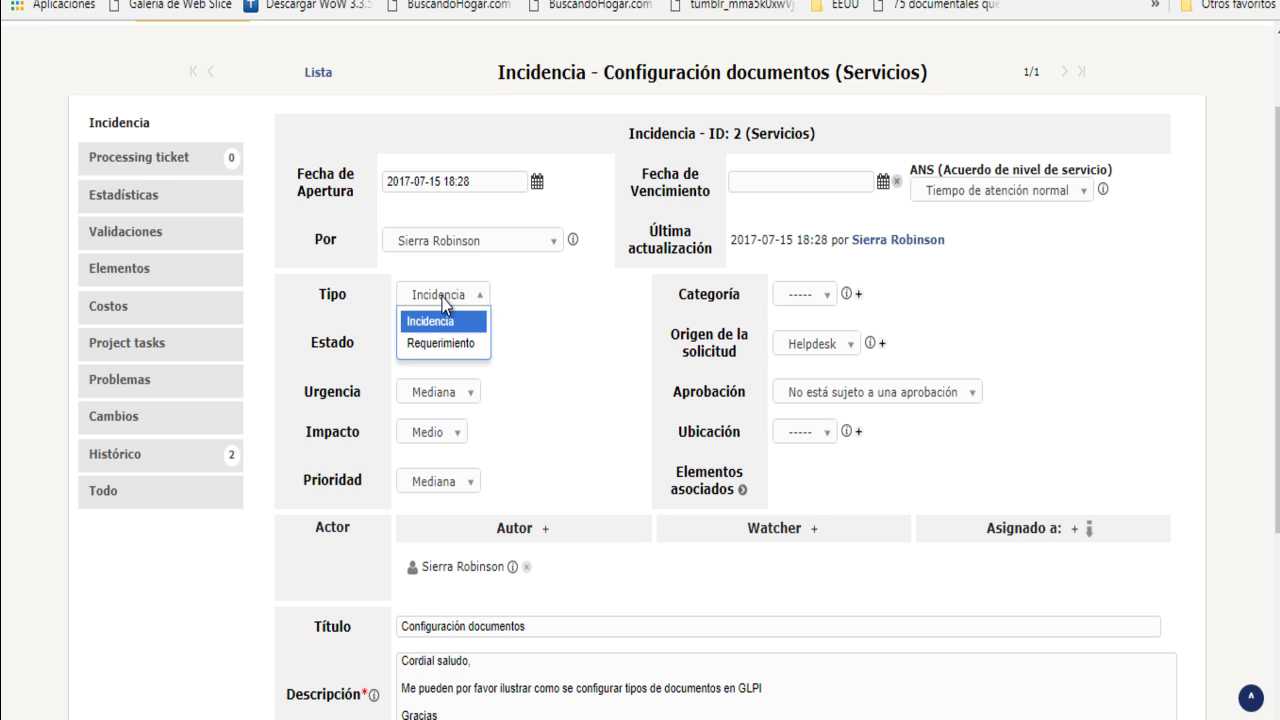
left_click(520, 302)
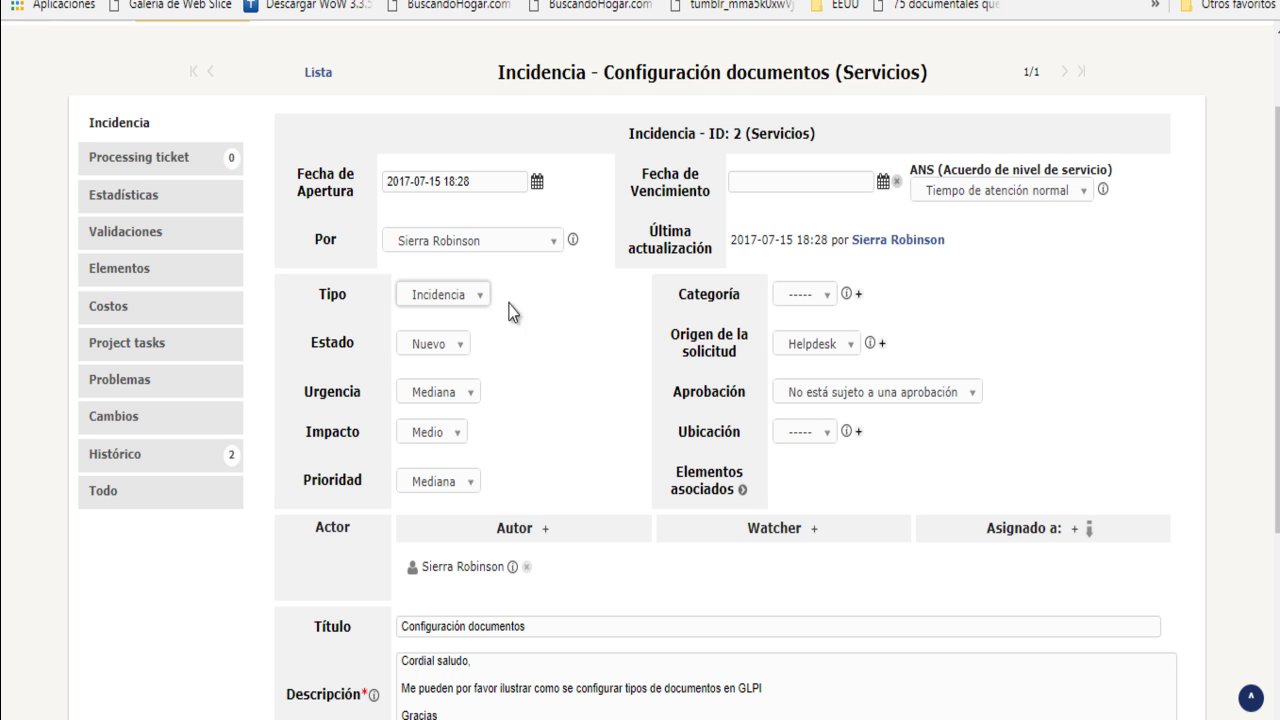
left_click(801, 300)
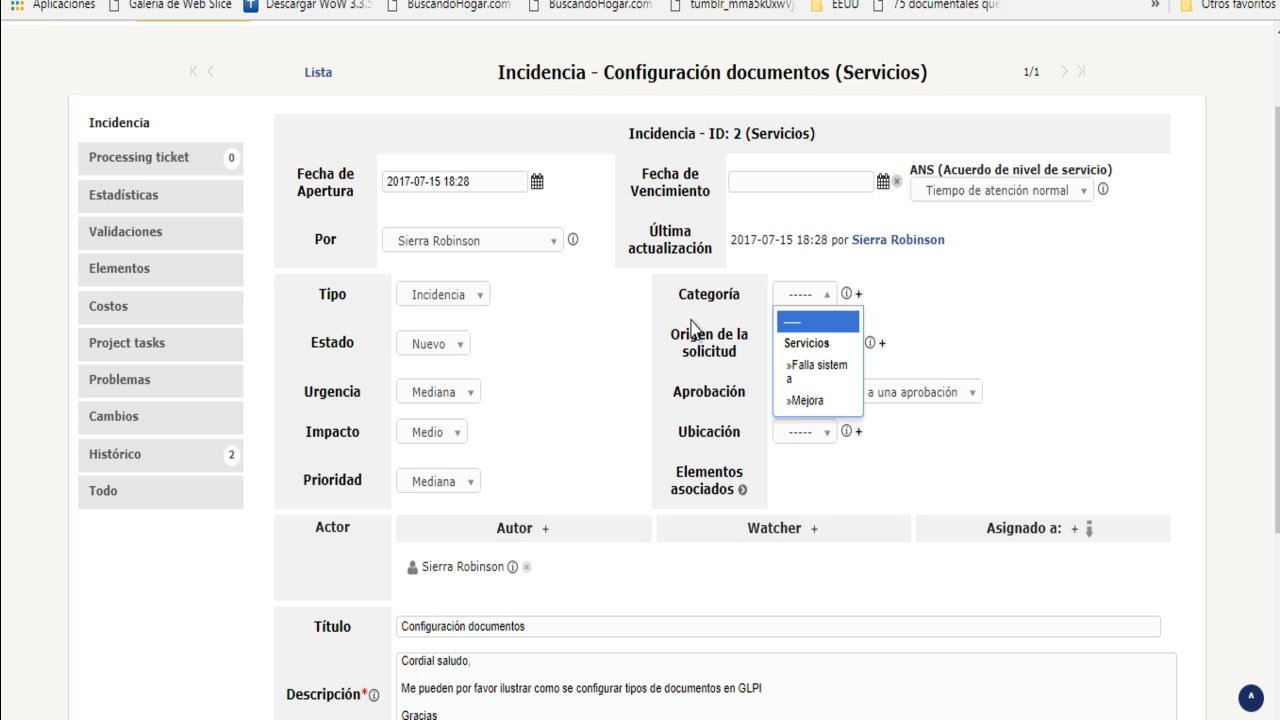
left_click(594, 334)
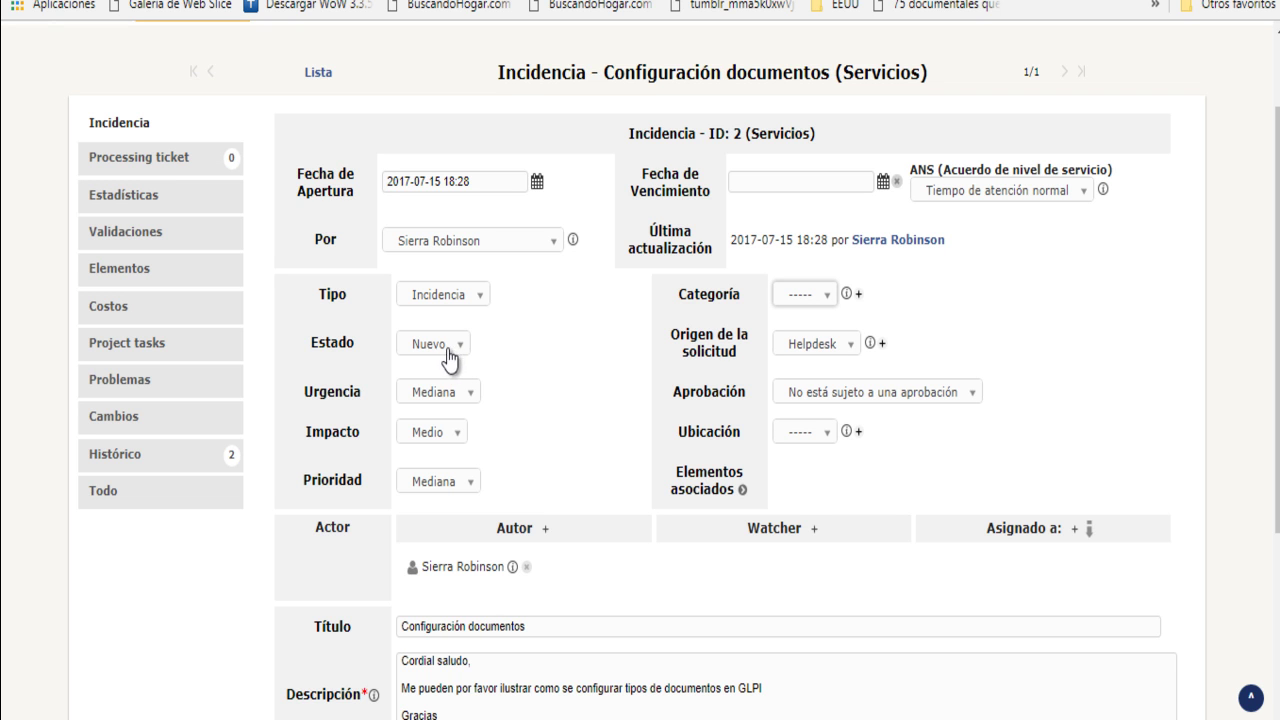
left_click(451, 352)
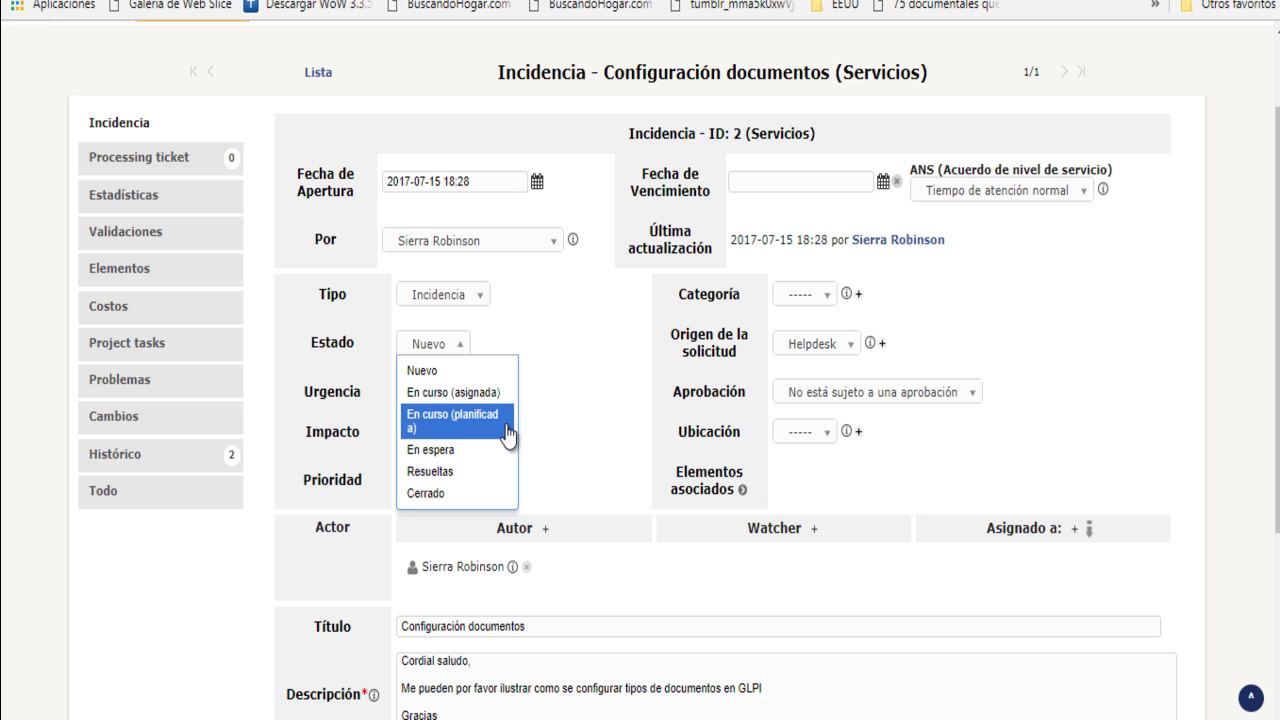
left_click(641, 362)
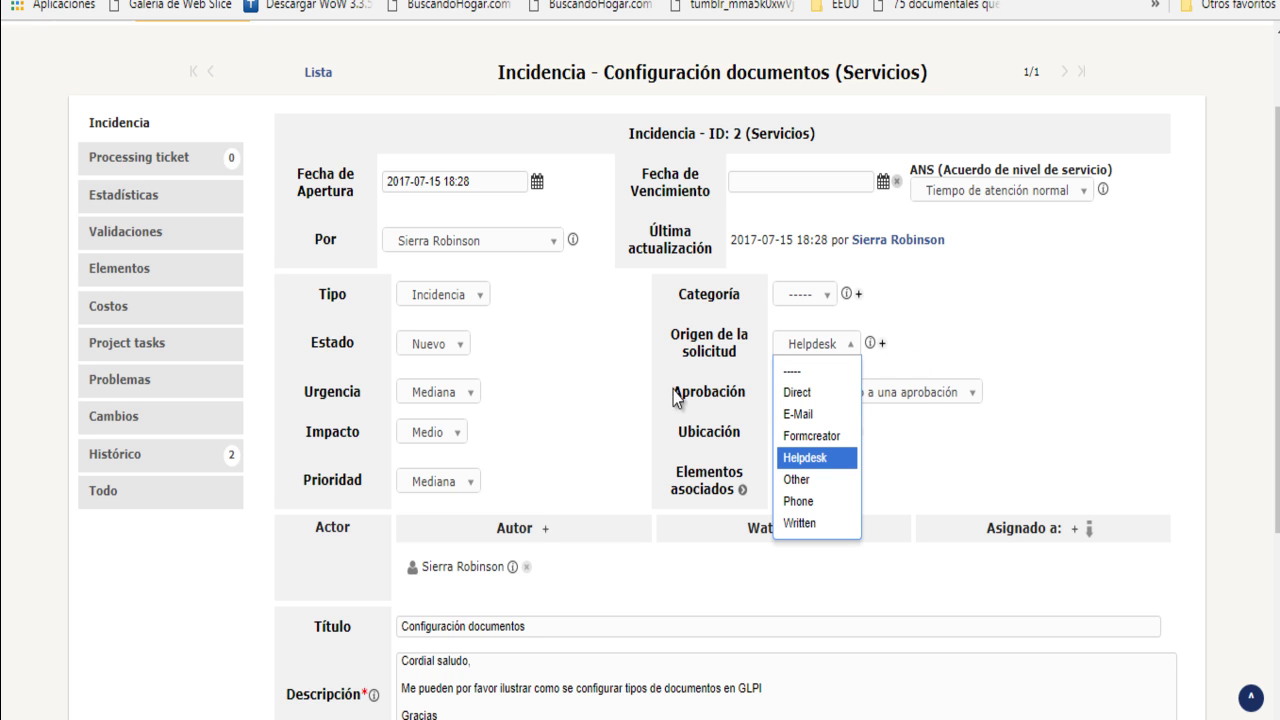
left_click(713, 398)
- Review the choices offered for the incident's urgency, approval, impact and location, as well as the associated elements field
left_click(445, 398)
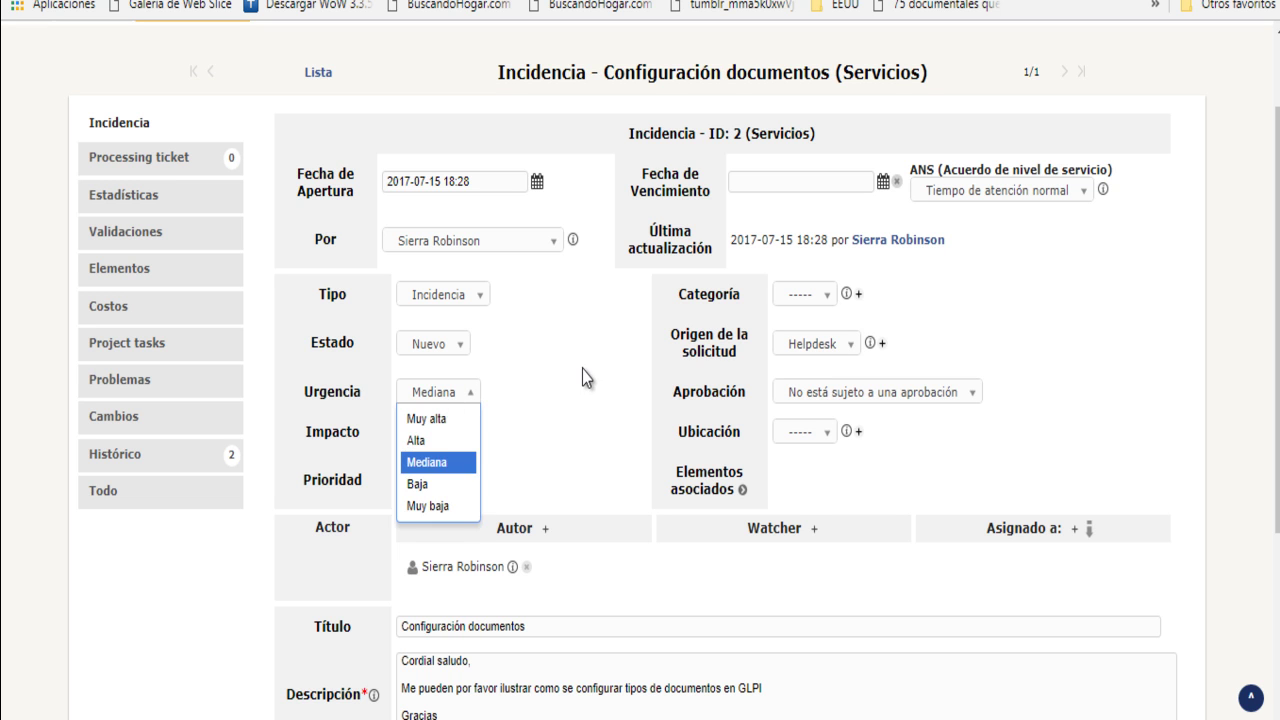
left_click(573, 392)
left_click(798, 398)
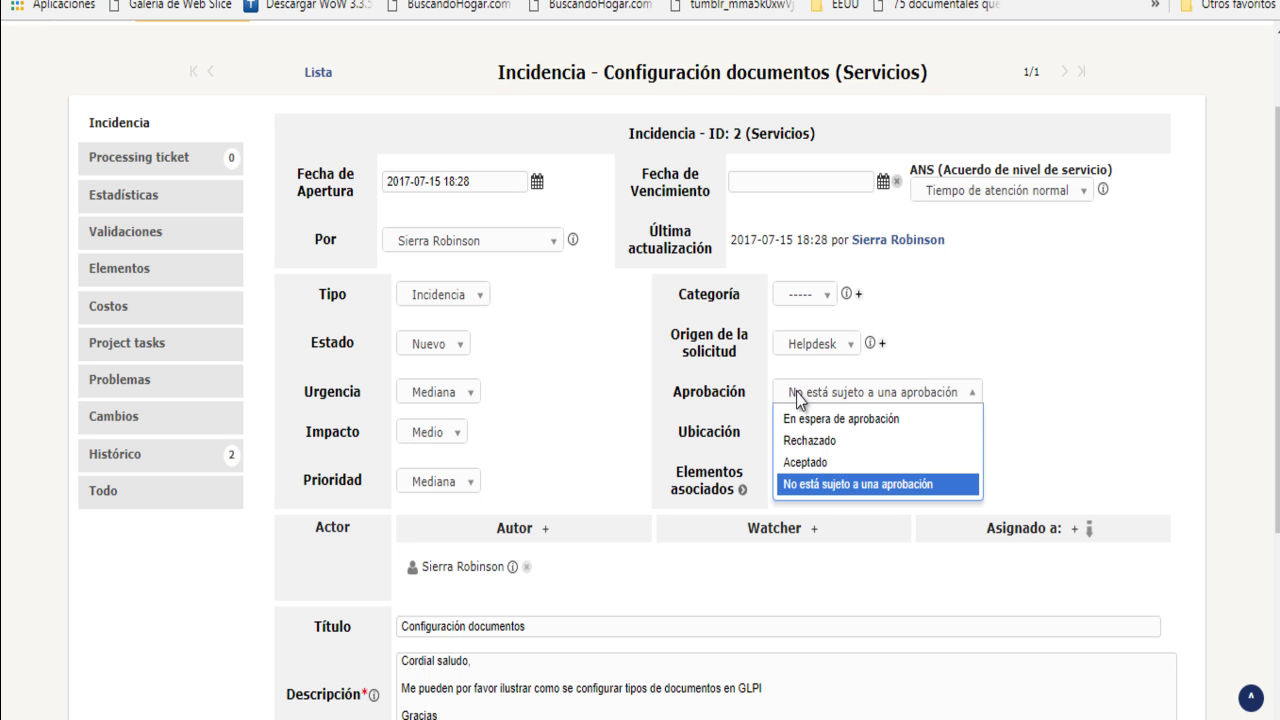
left_click(548, 403)
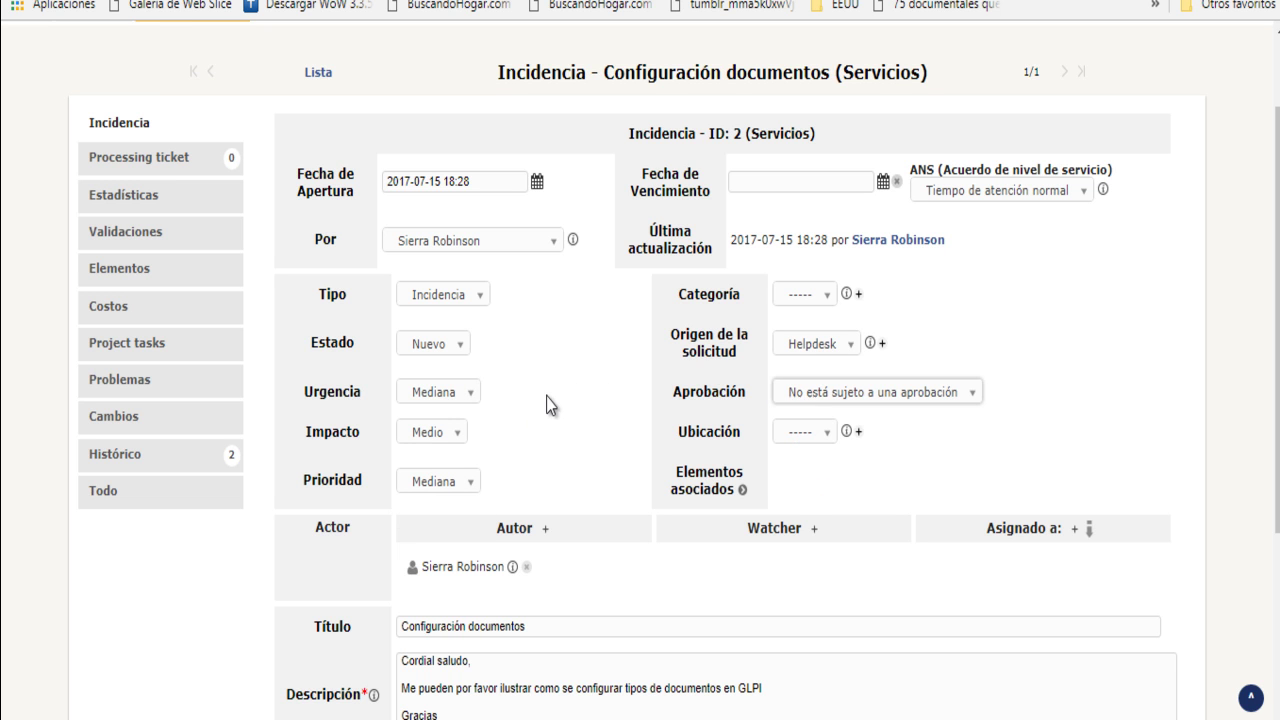
left_click(433, 440)
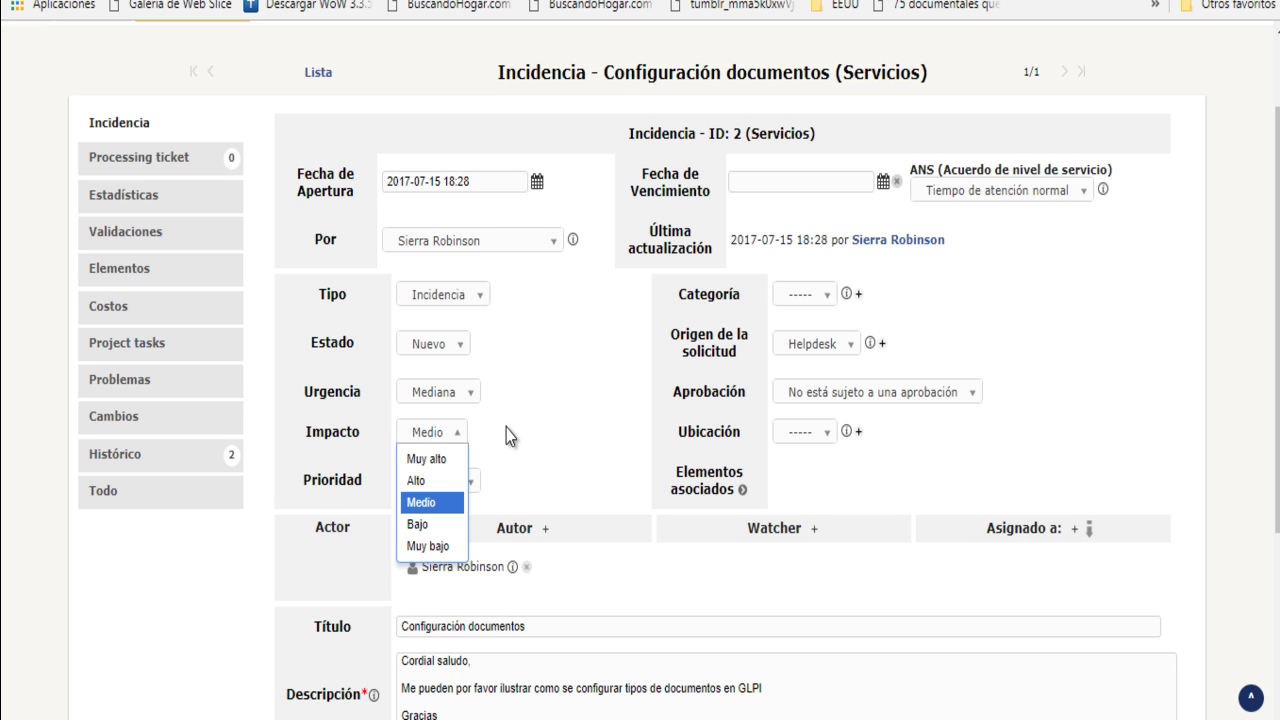
left_click(552, 401)
left_click(828, 431)
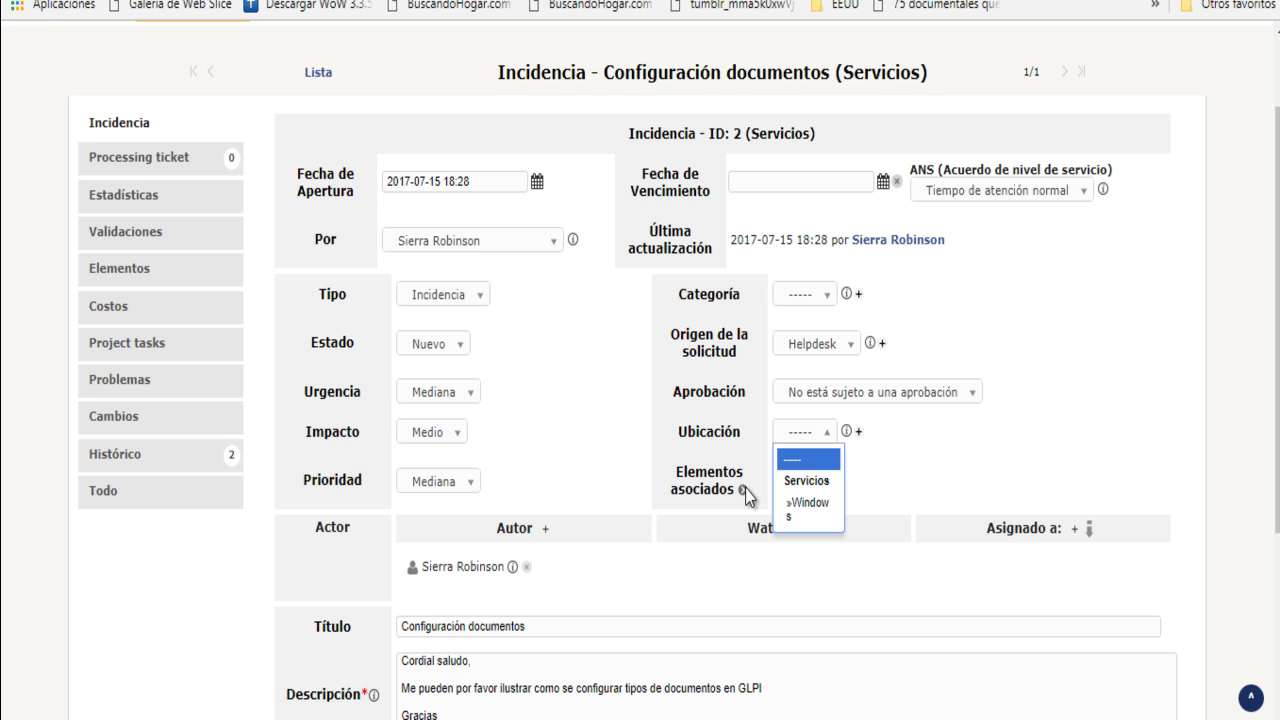
left_click(586, 452)
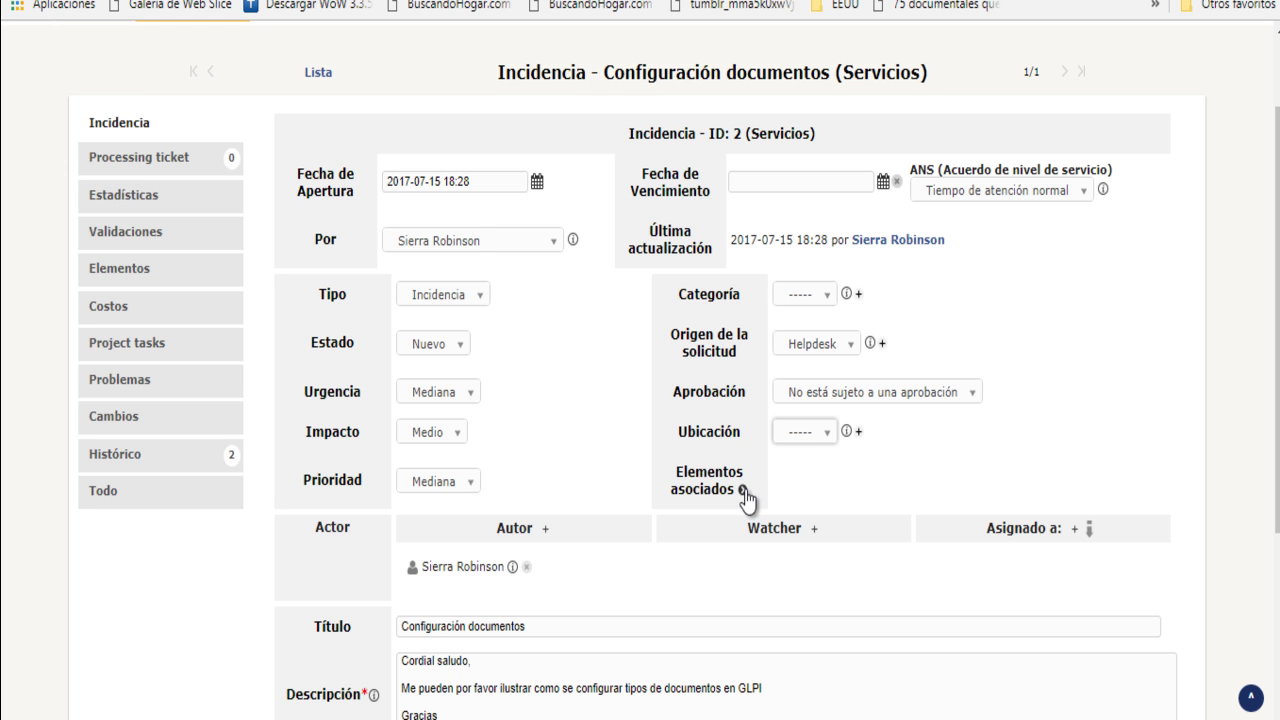
left_click(793, 482)
- Add the user tech as a watcher of the incident
scroll(841, 497, "down", 2)
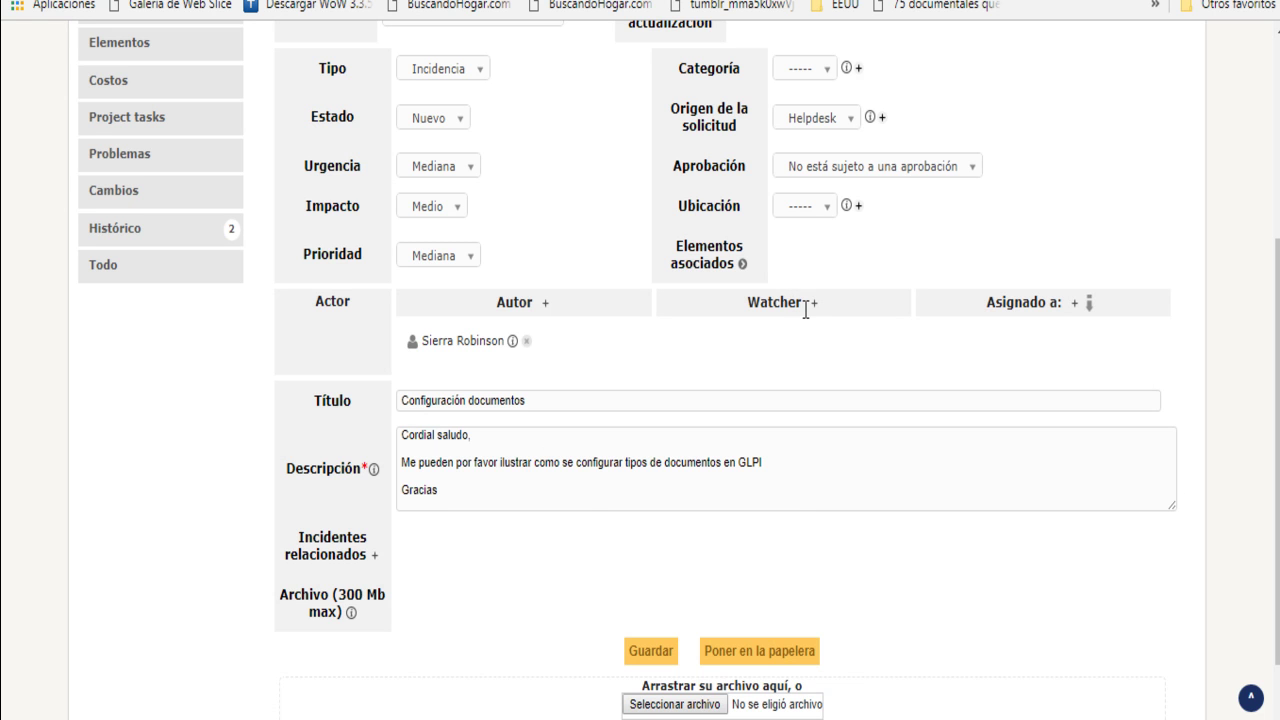
left_click(814, 302)
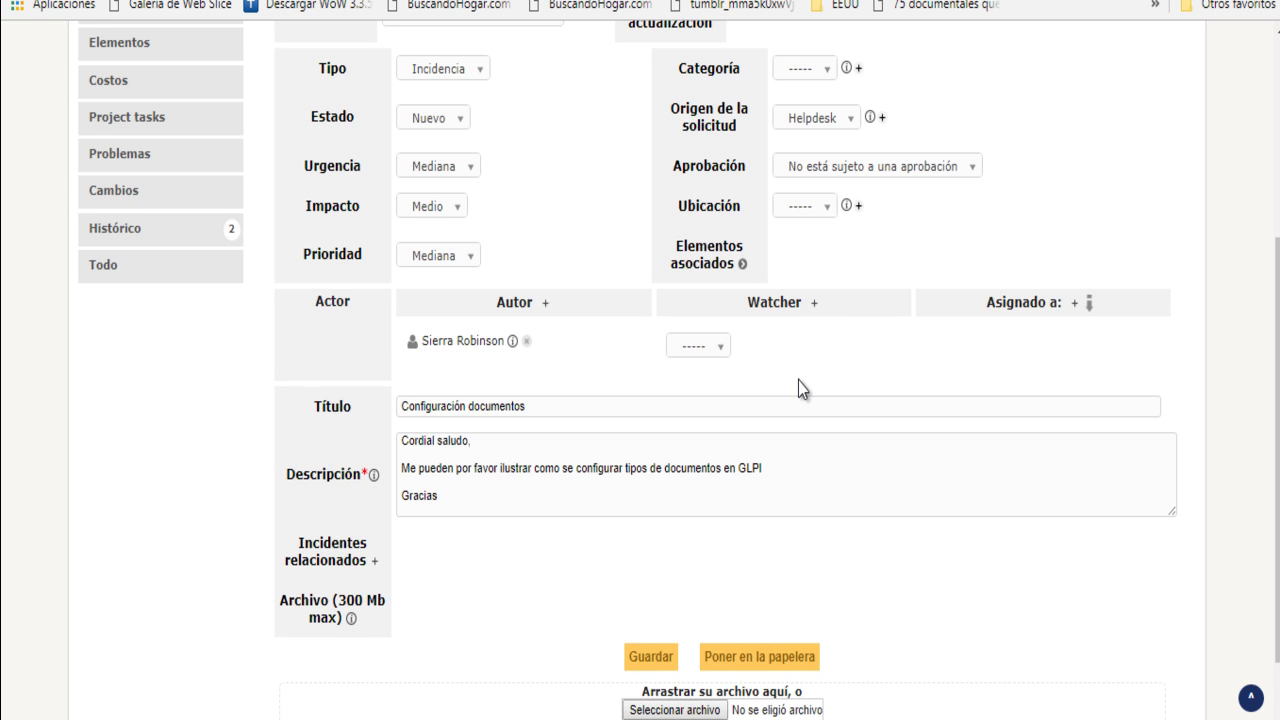
left_click(710, 348)
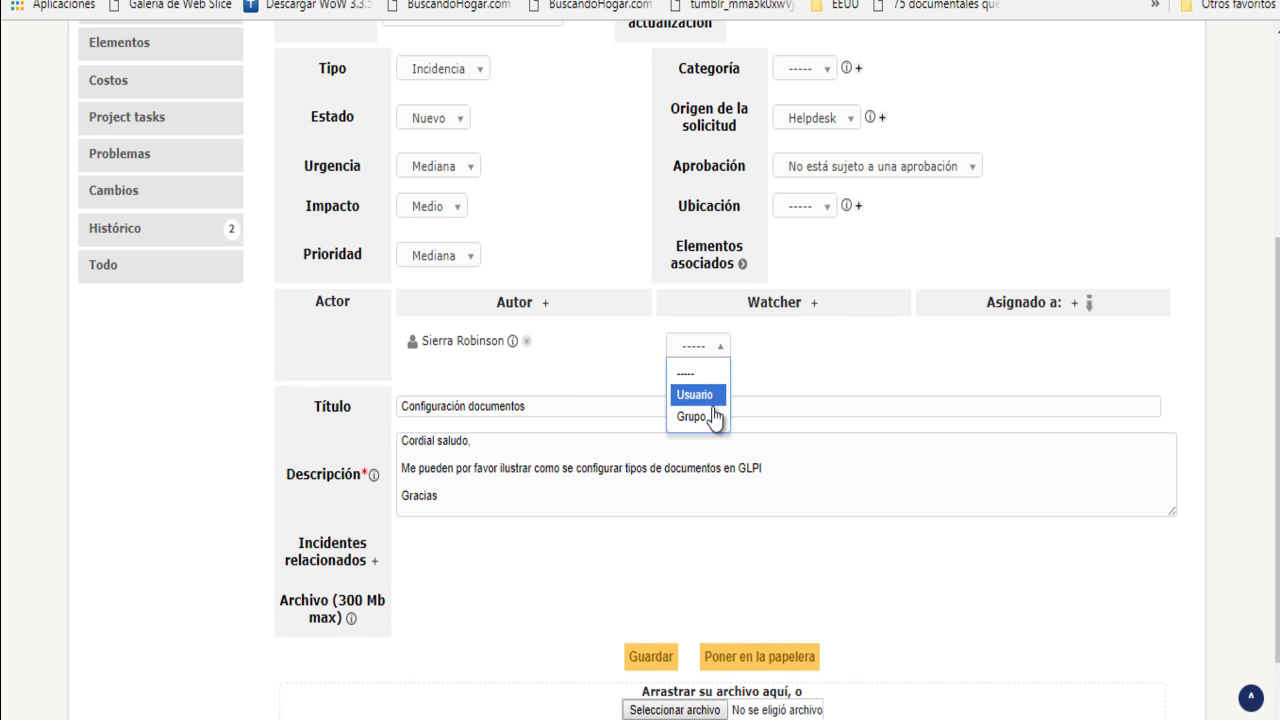
key("Up")
key("Return")
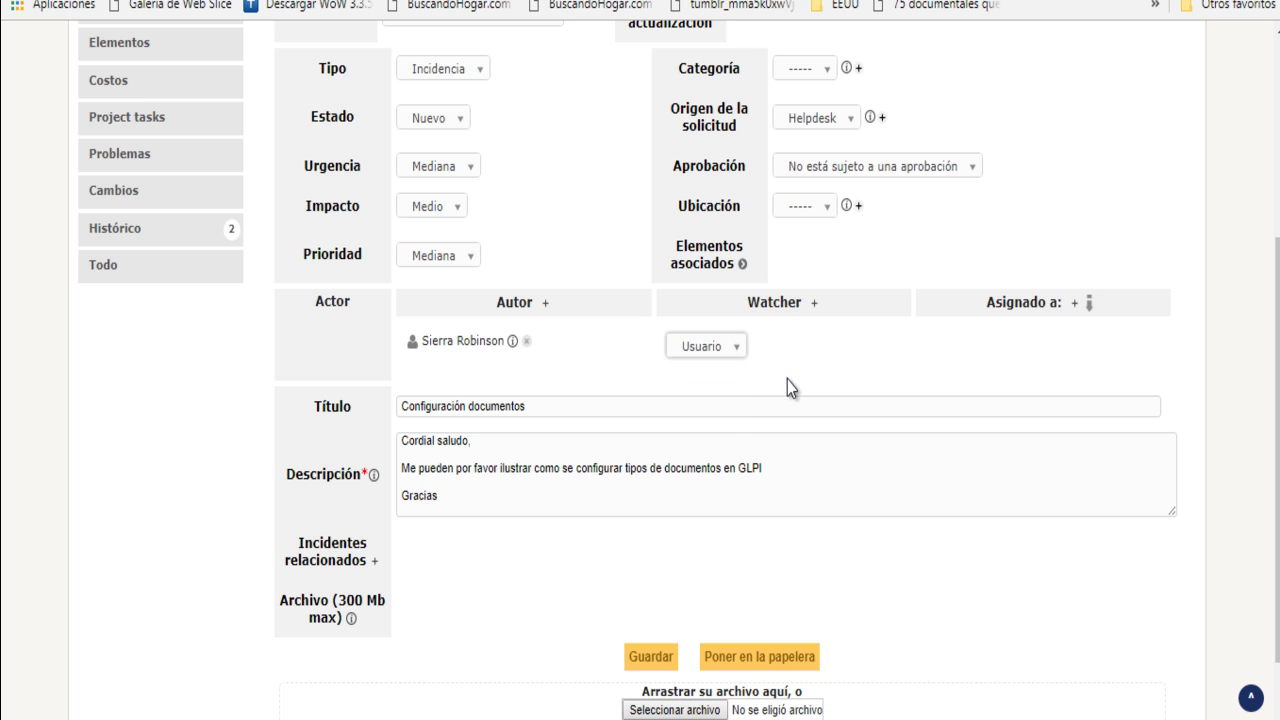
left_click(787, 380)
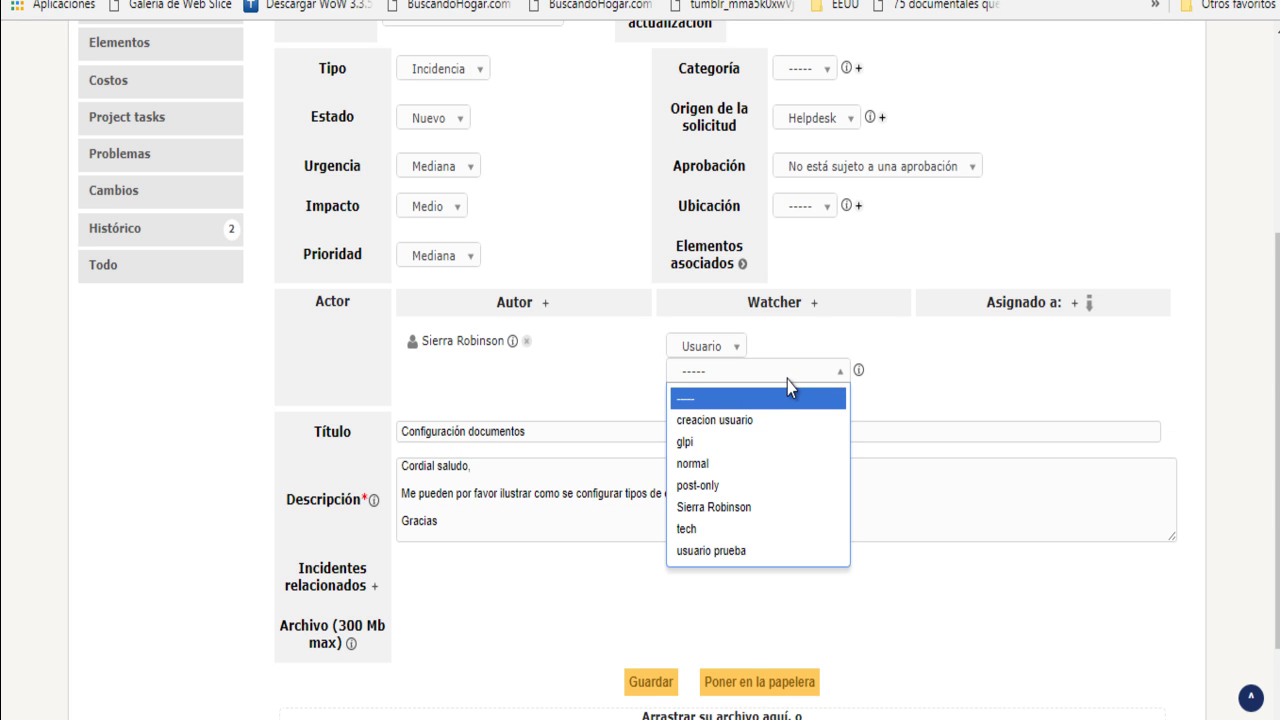
left_click(762, 530)
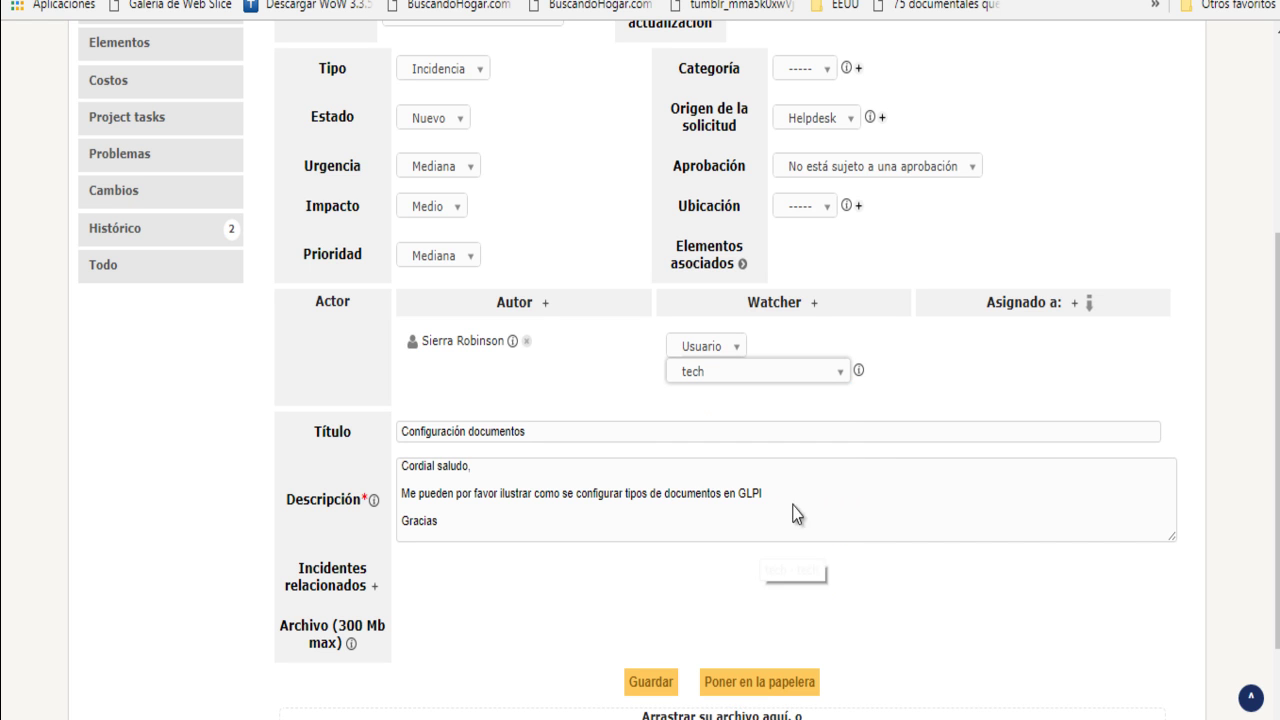
- Assign the incident to the user glpi
left_click(1072, 306)
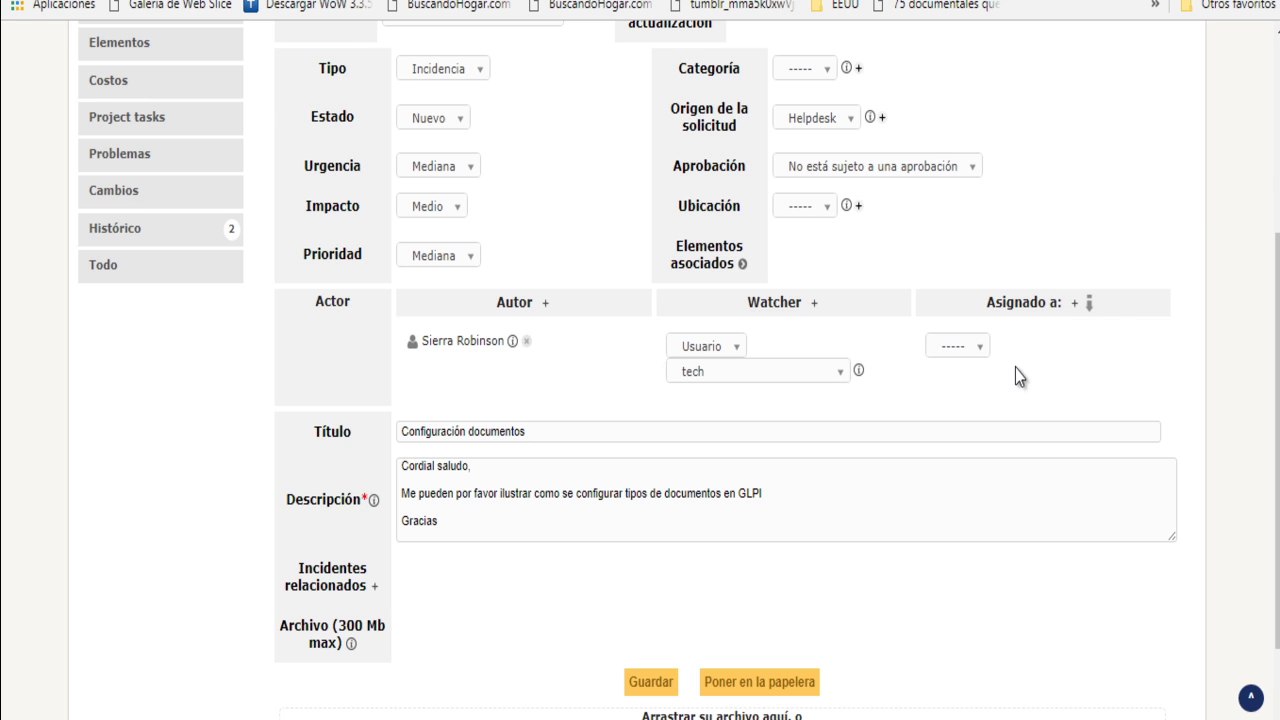
scroll(1021, 361, "up", 4)
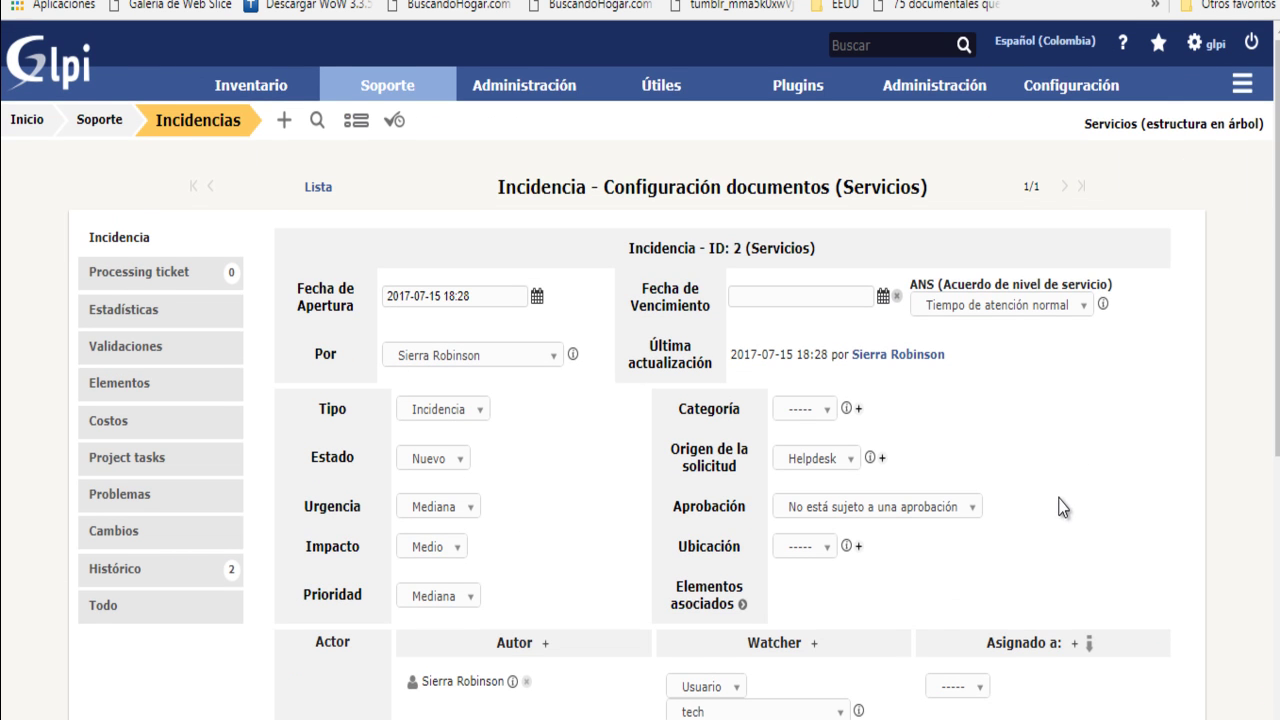
scroll(1062, 505, "down", 2)
scroll(1006, 560, "down", 2)
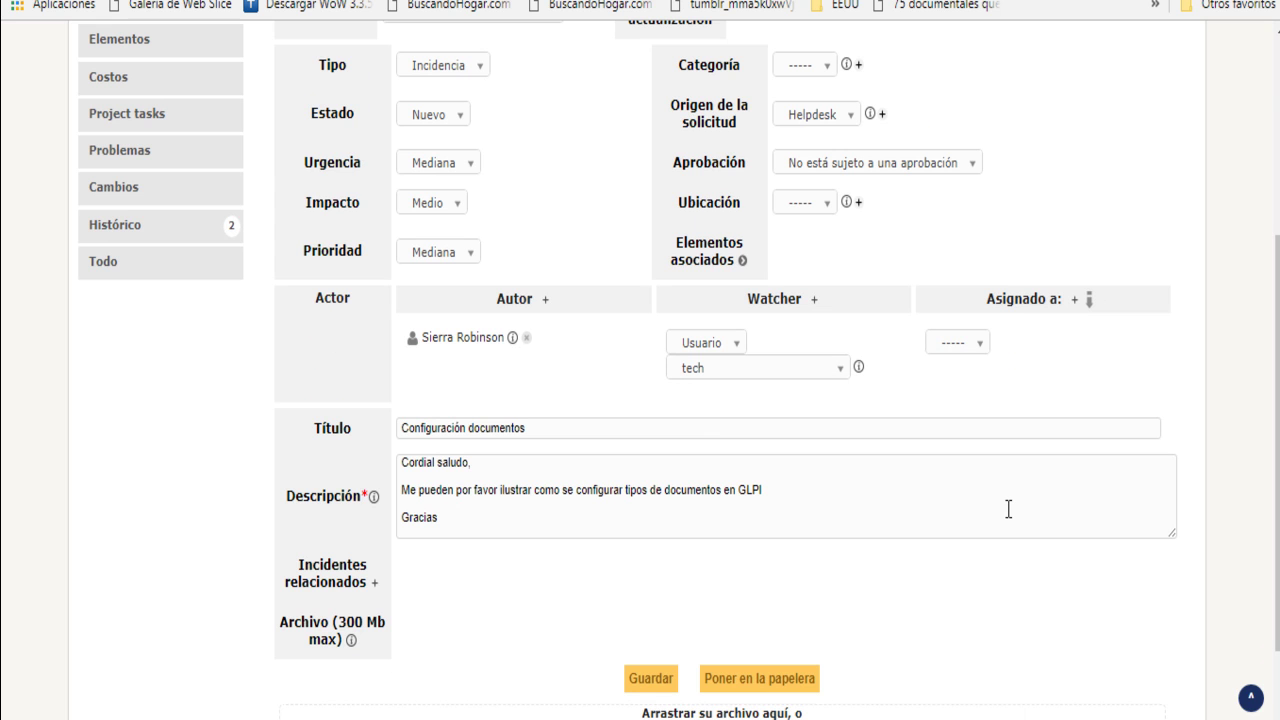
left_click(951, 343)
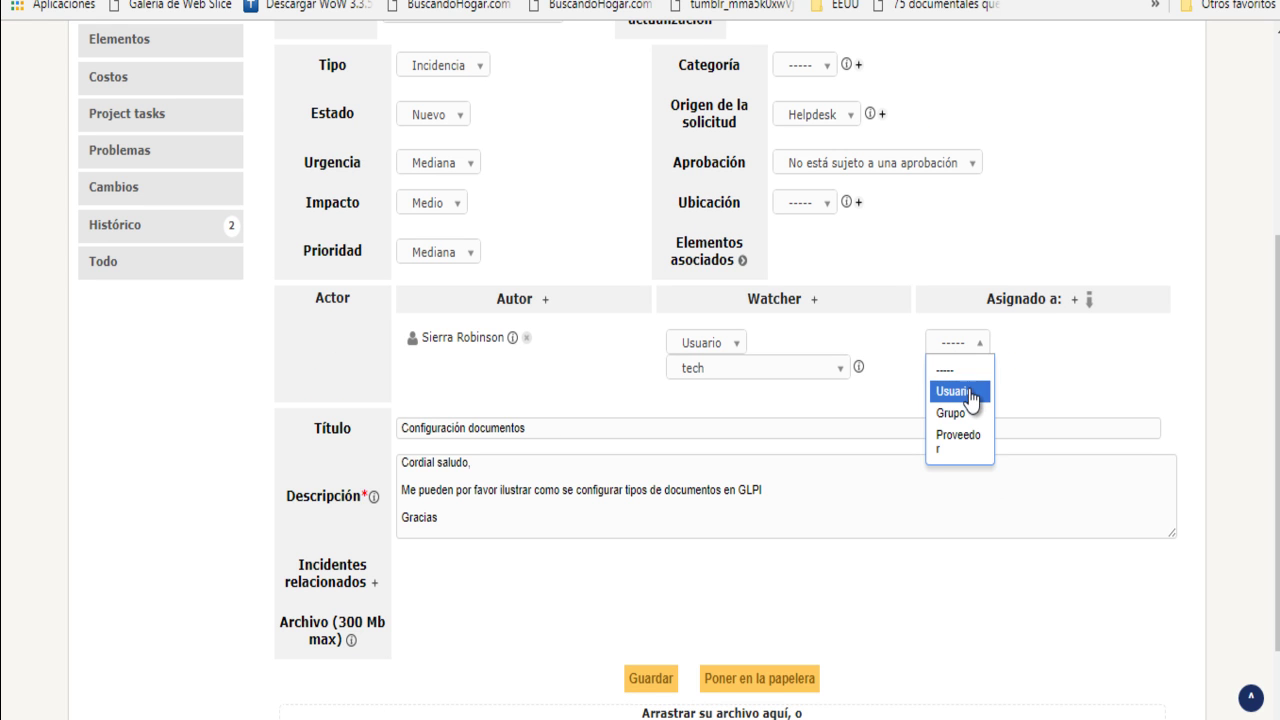
left_click(970, 393)
left_click(965, 370)
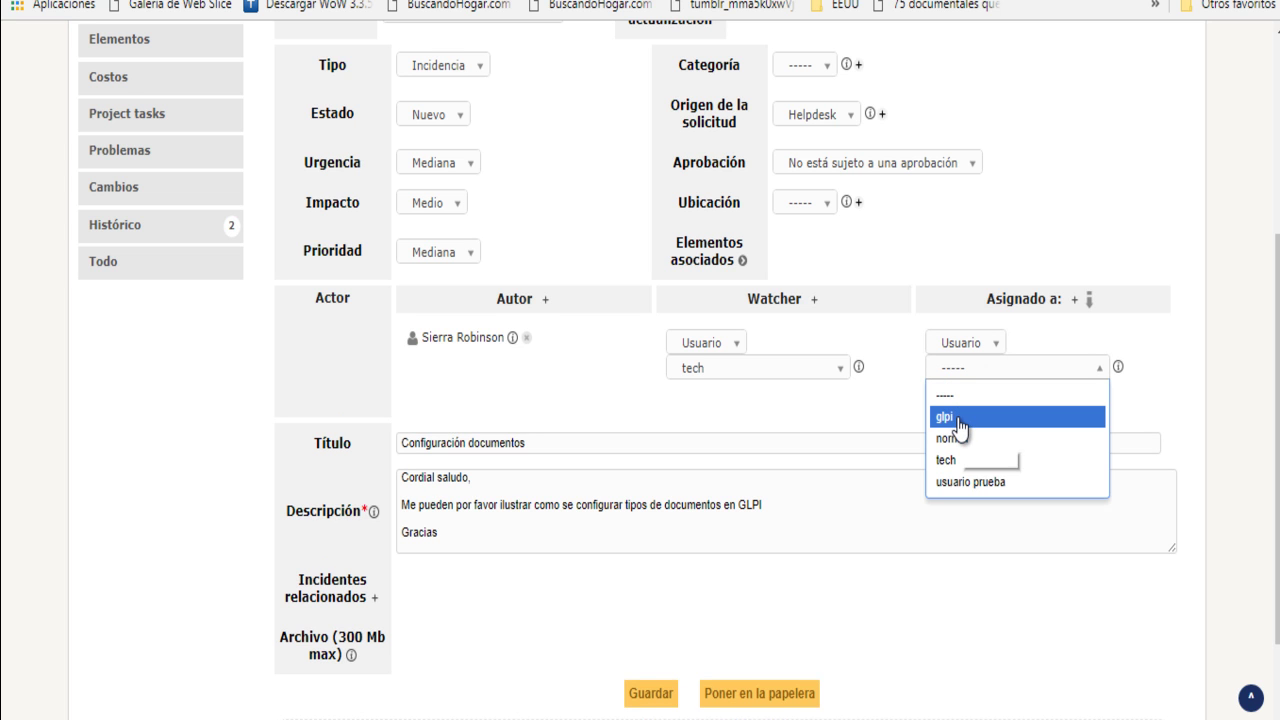
left_click(958, 420)
- Save the incident and review its updated form, including status, due date and actors
scroll(640, 545, "down", 3)
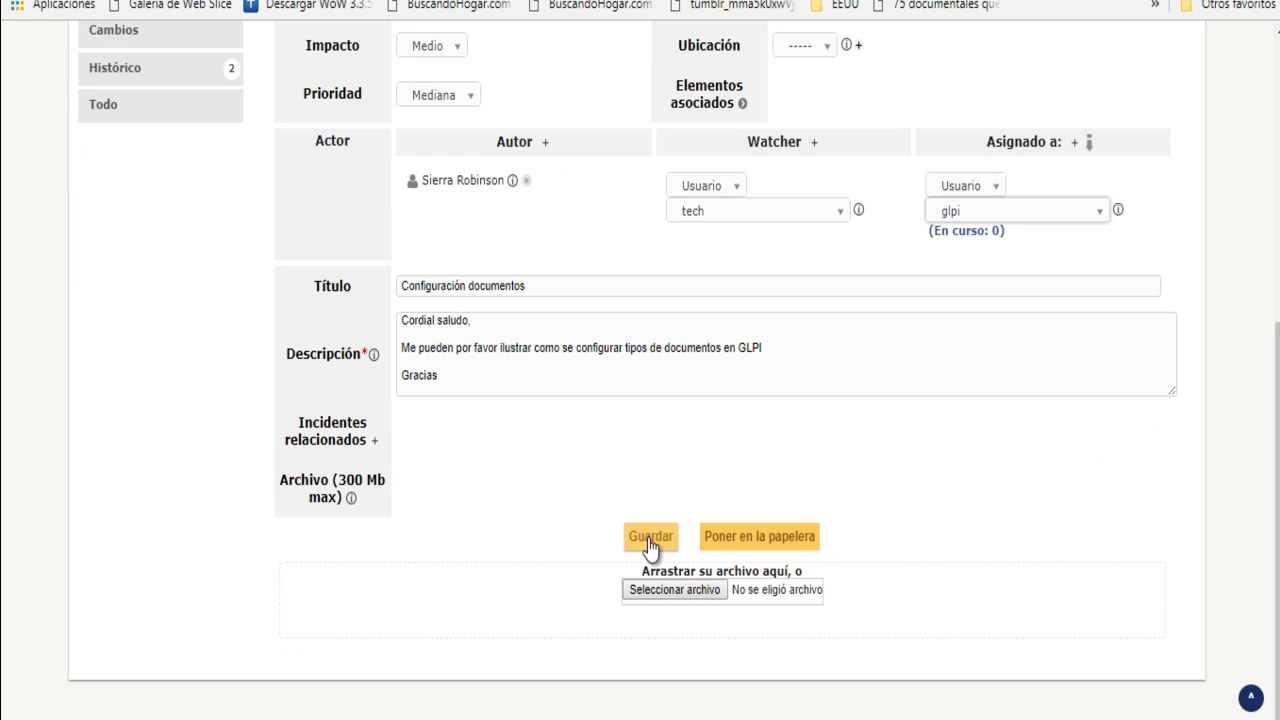
left_click(645, 548)
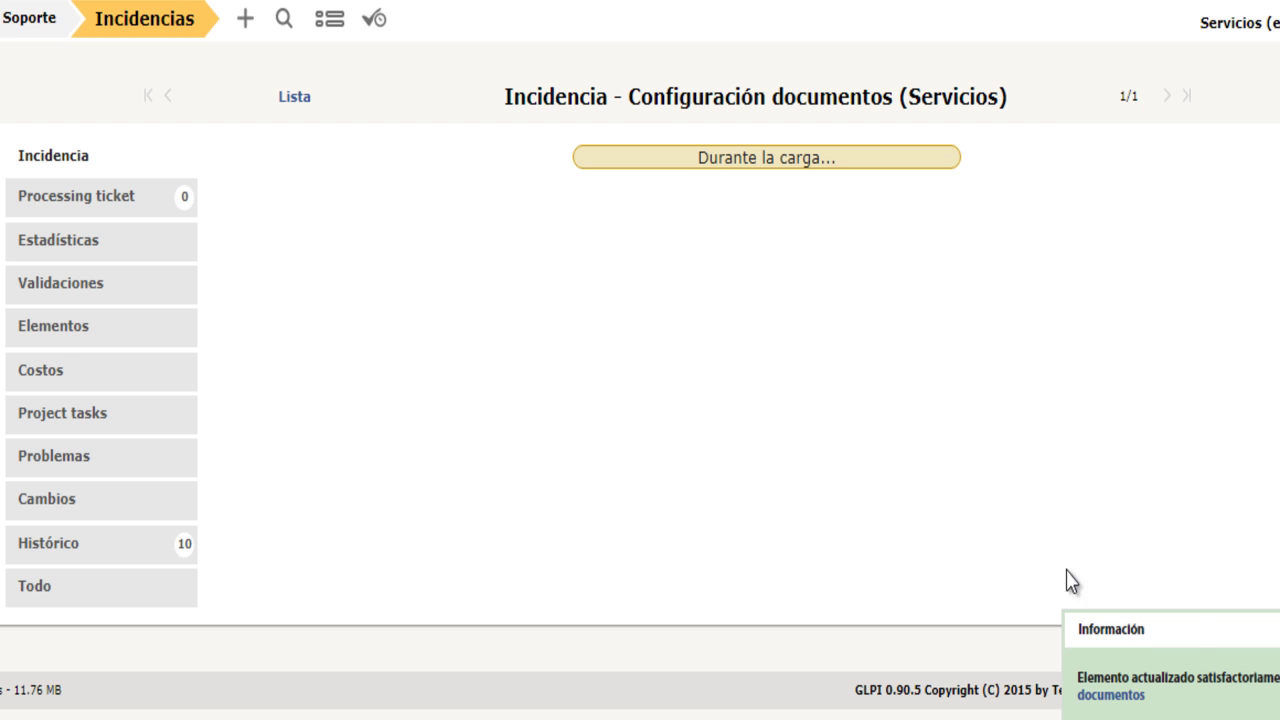
left_click_drag(1186, 628, 1176, 575)
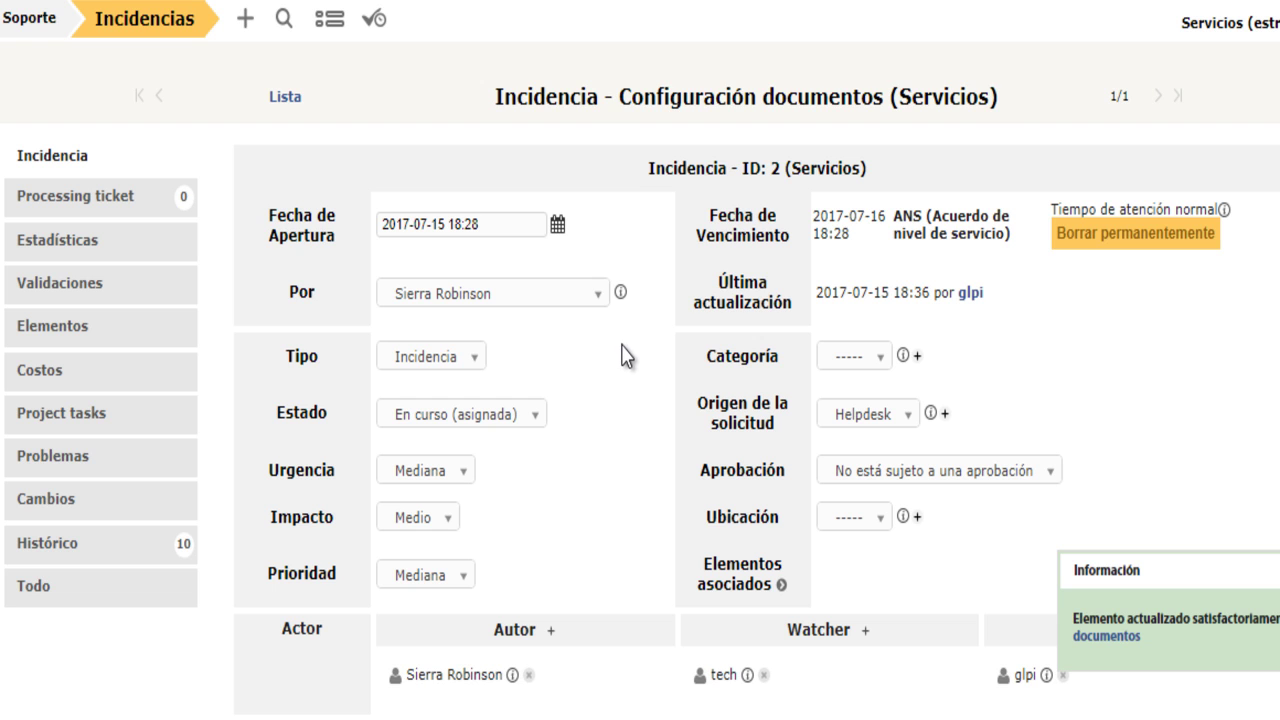
scroll(622, 355, "down", 5)
scroll(622, 358, "up", 5)
- Open the incident's ticket processing section and examine the follow-up form's description, origin, privacy and status options
left_click(87, 197)
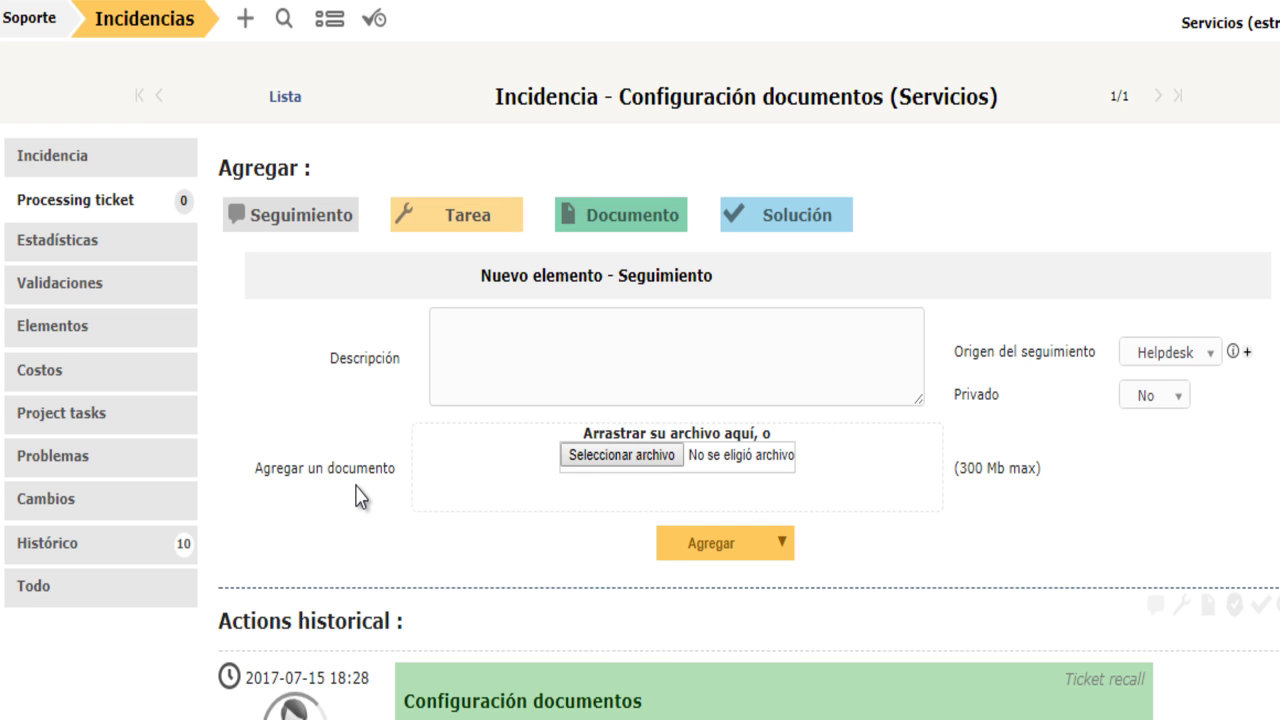
left_click(481, 385)
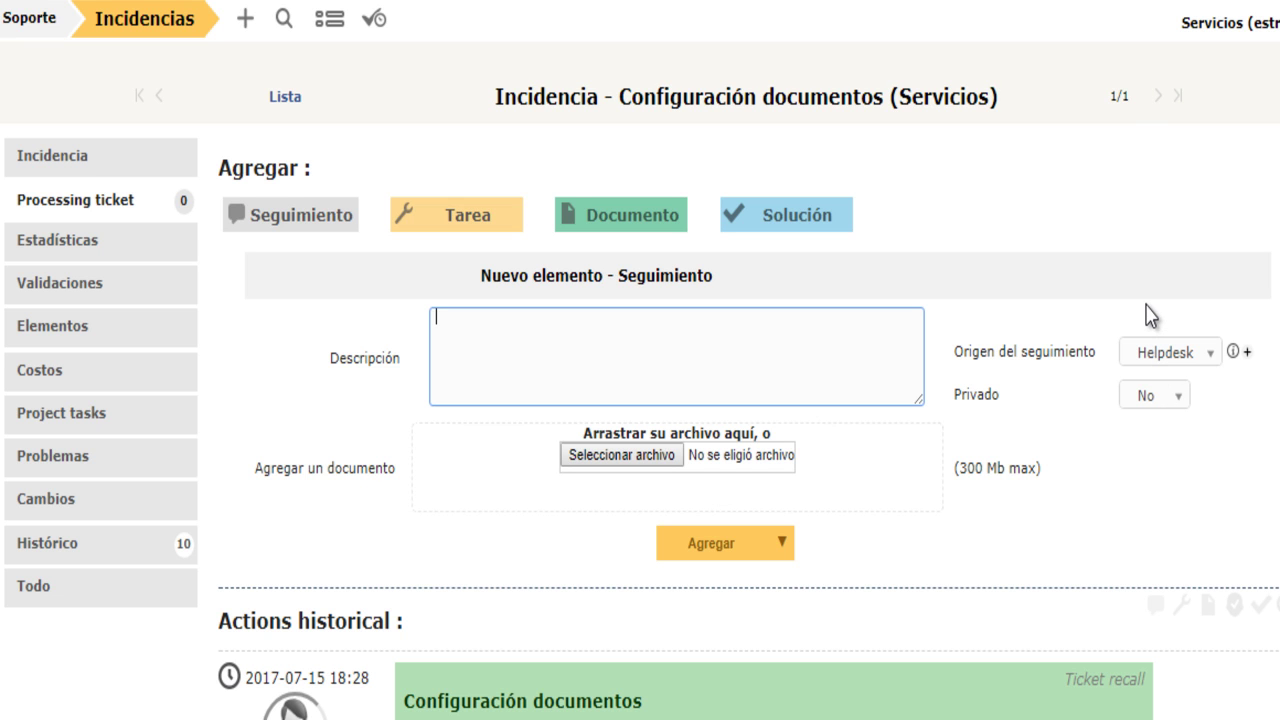
left_click(1168, 358)
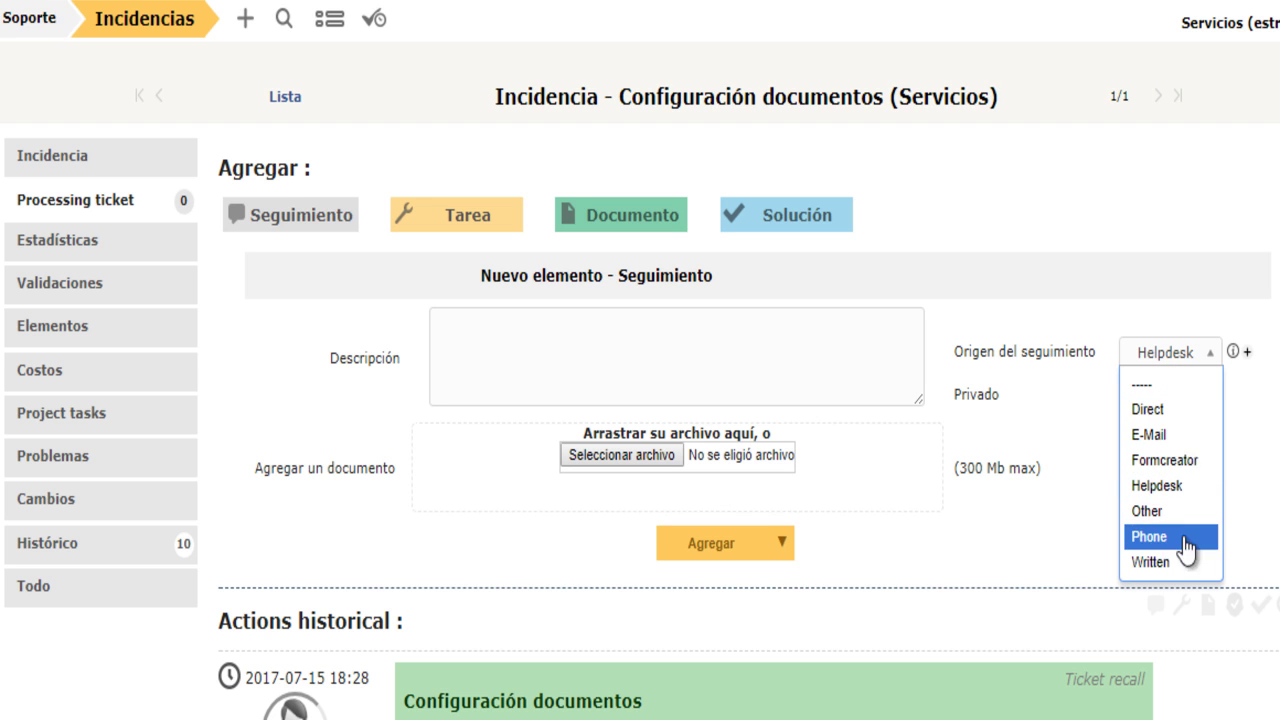
left_click(1047, 430)
left_click(1175, 400)
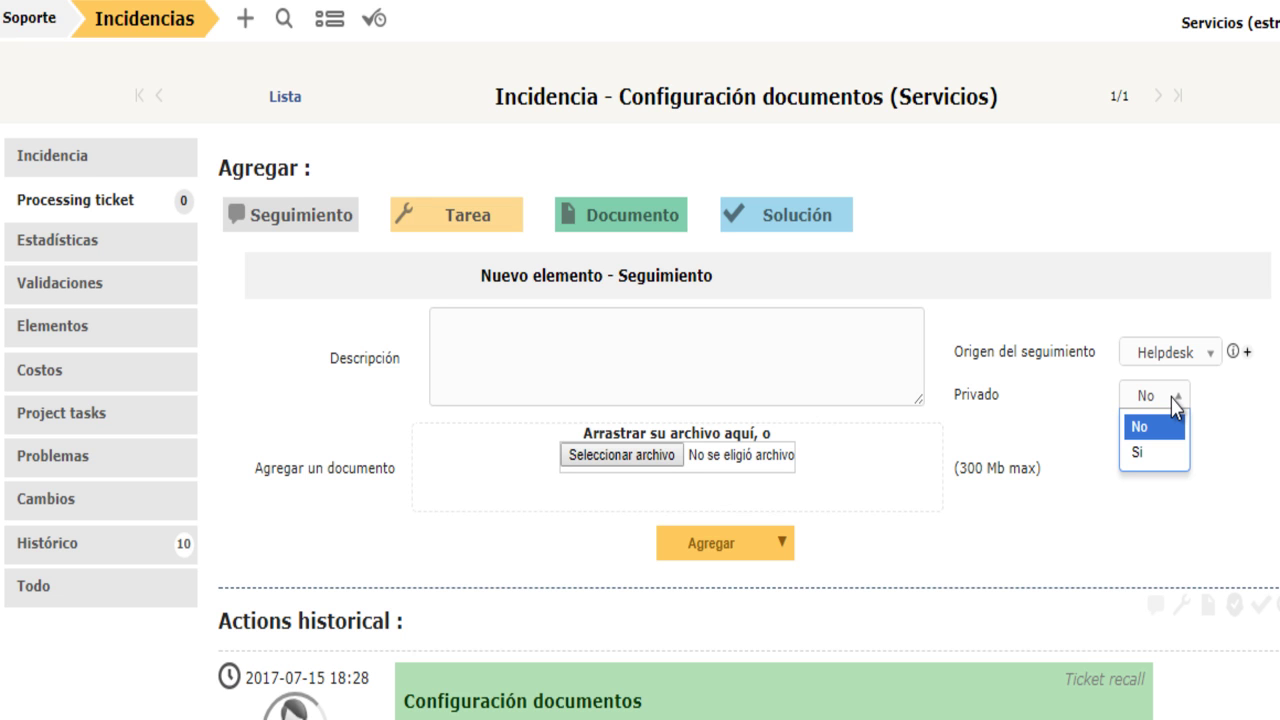
left_click(853, 449)
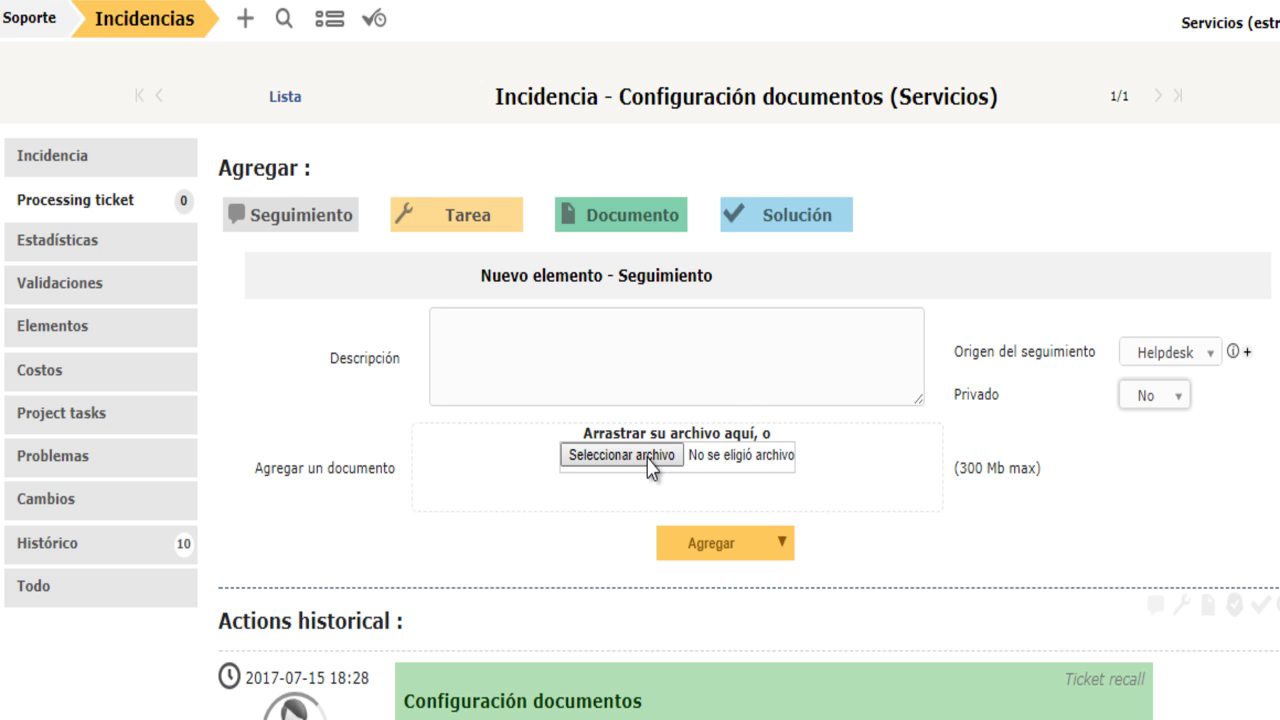
left_click(786, 550)
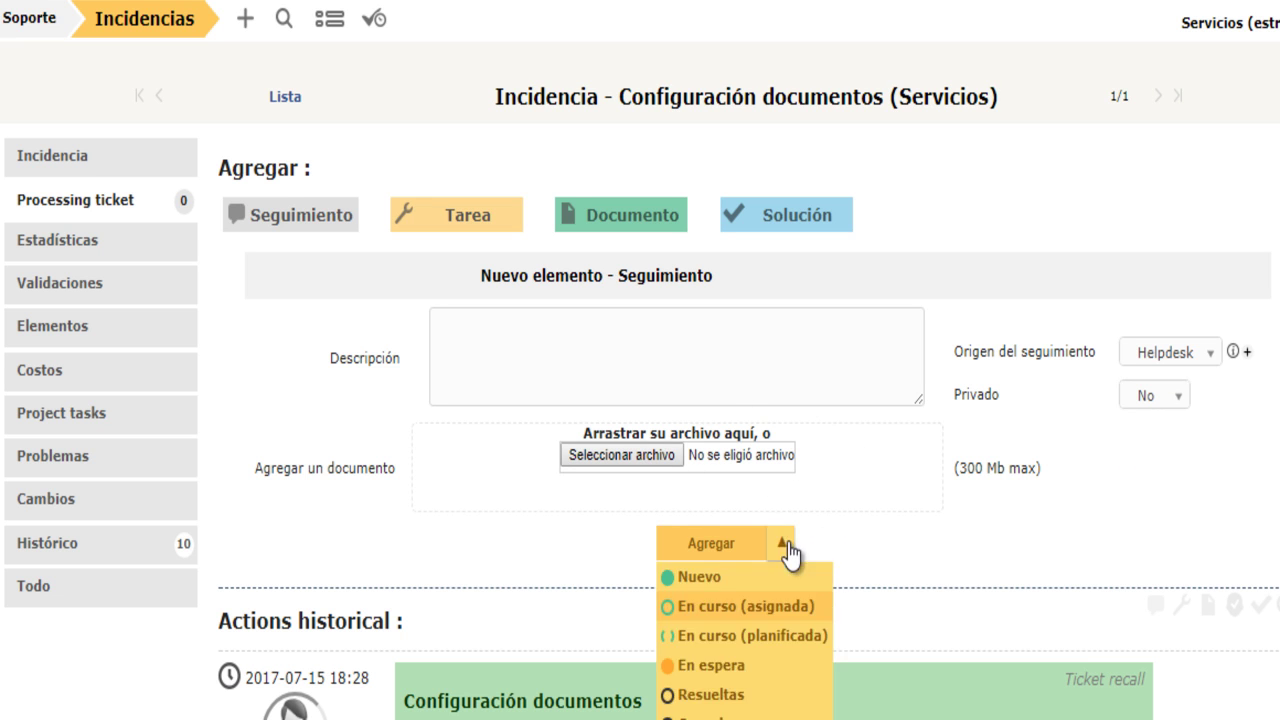
left_click(912, 520)
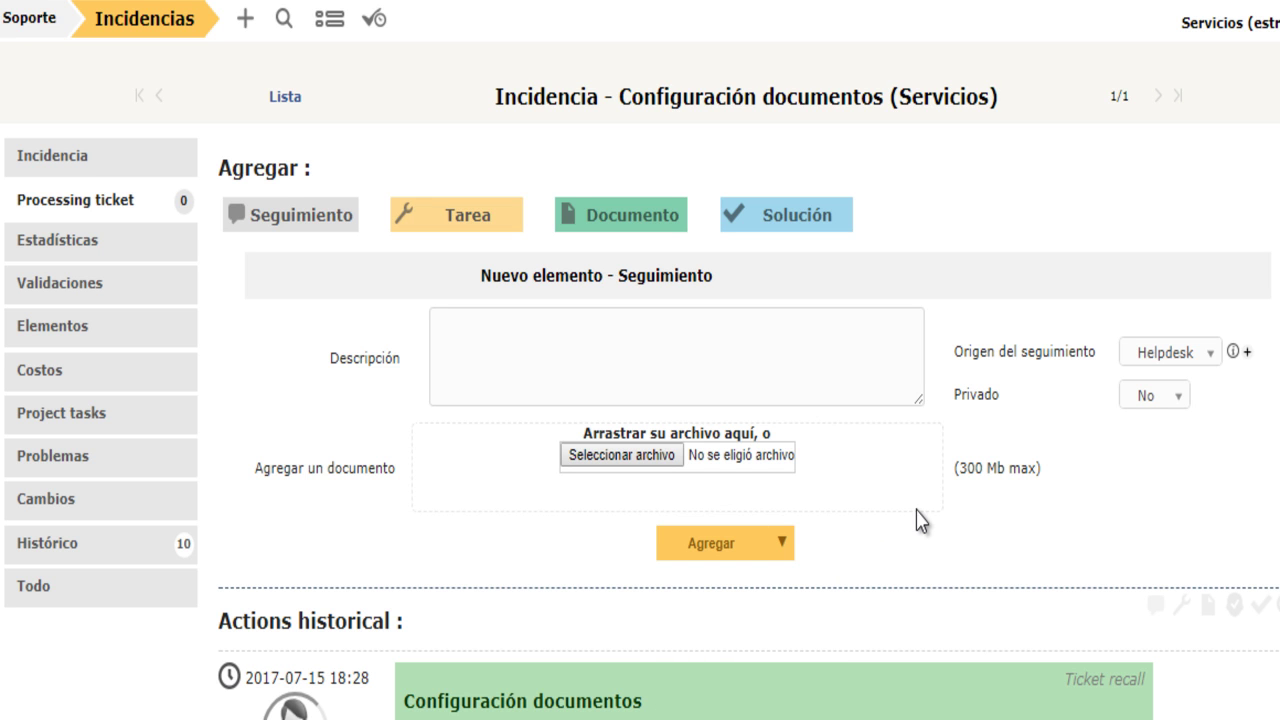
- Open a new task form for the incident and examine its category, status, privacy, duration and planning options
left_click(465, 220)
left_click(620, 392)
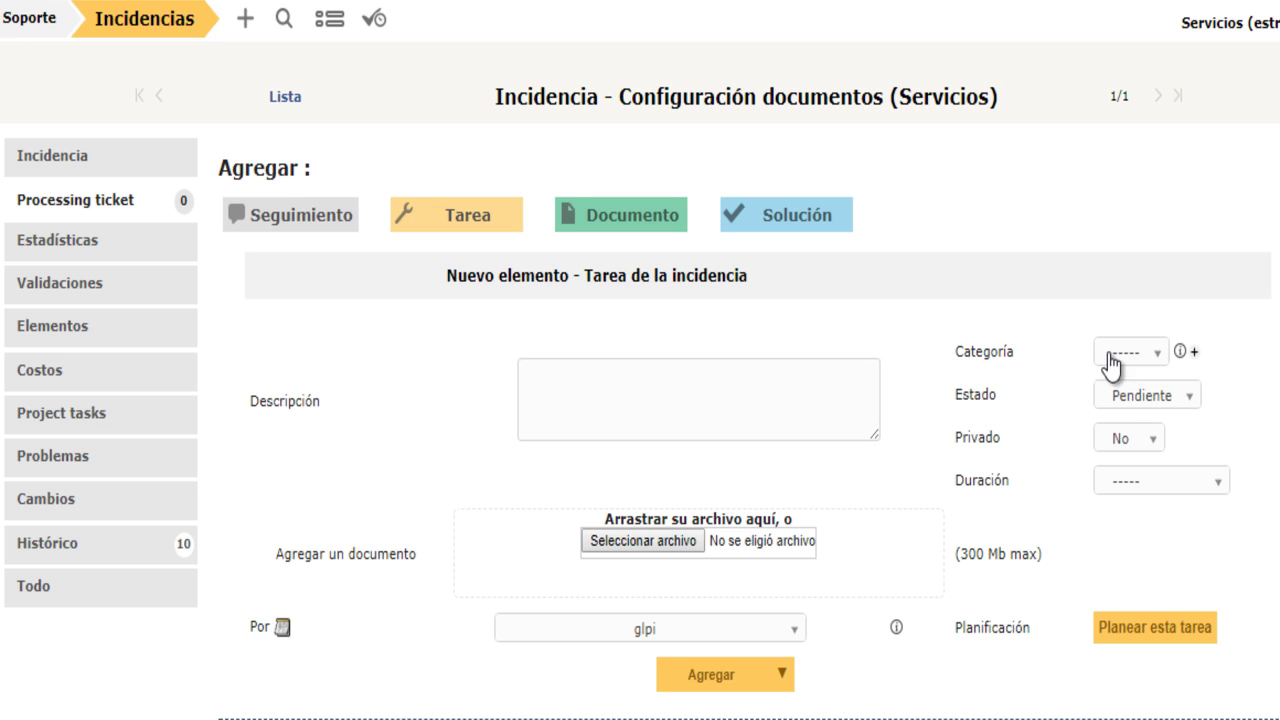
double_click(971, 350)
left_click_drag(964, 395, 998, 424)
left_click(963, 420)
scroll(1000, 415, "down", 1)
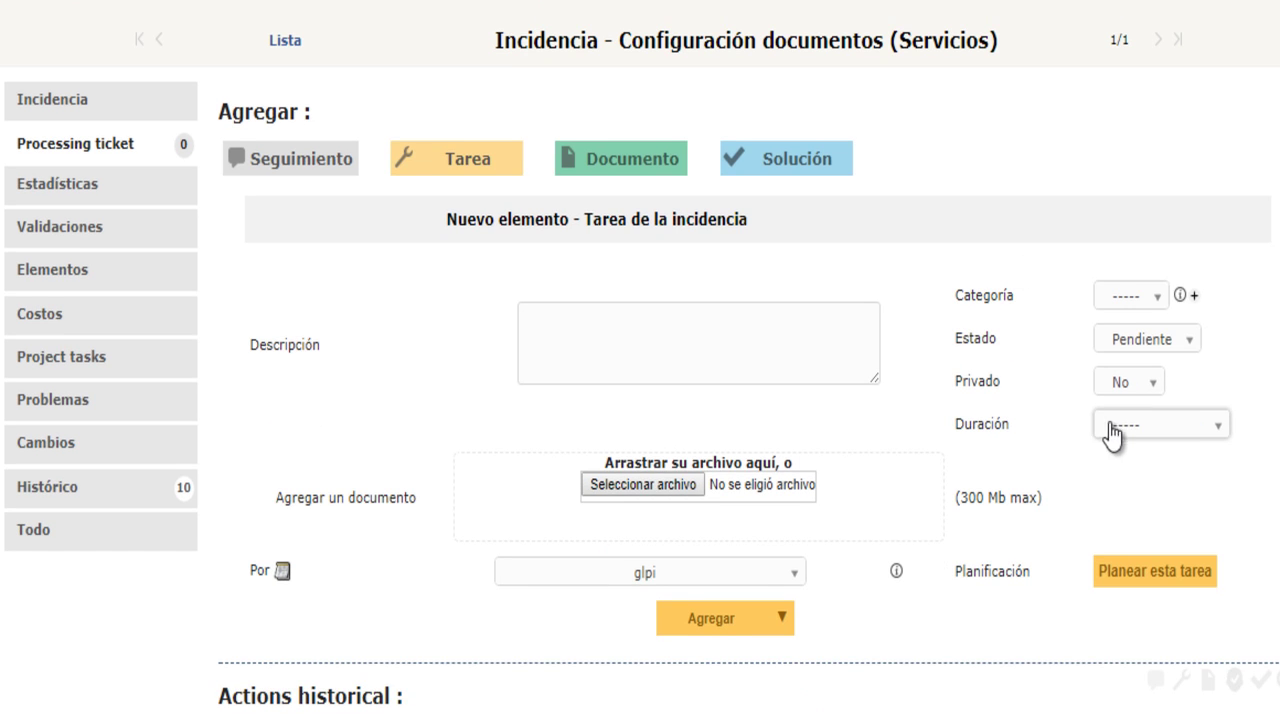
left_click(1110, 432)
scroll(1130, 240, "down", 3)
left_click(1030, 428)
- Open the form for adding a document to the incident and examine the available subject options
left_click(624, 172)
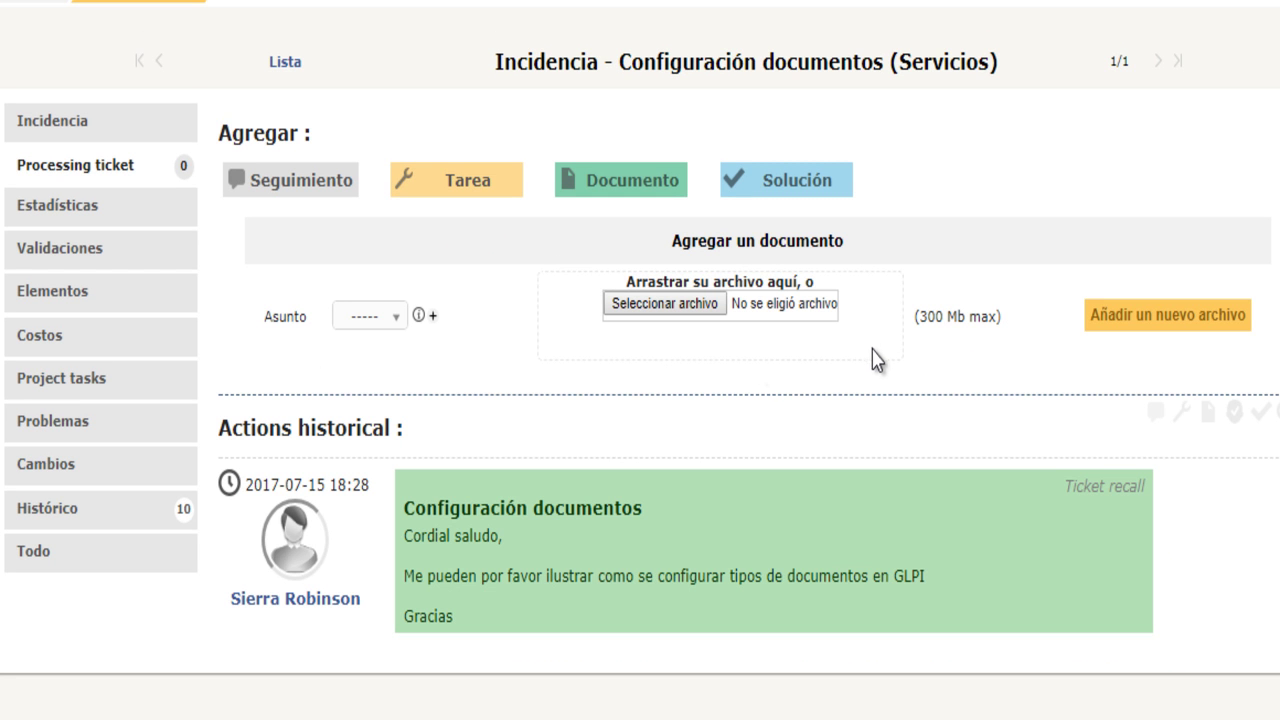
left_click(395, 320)
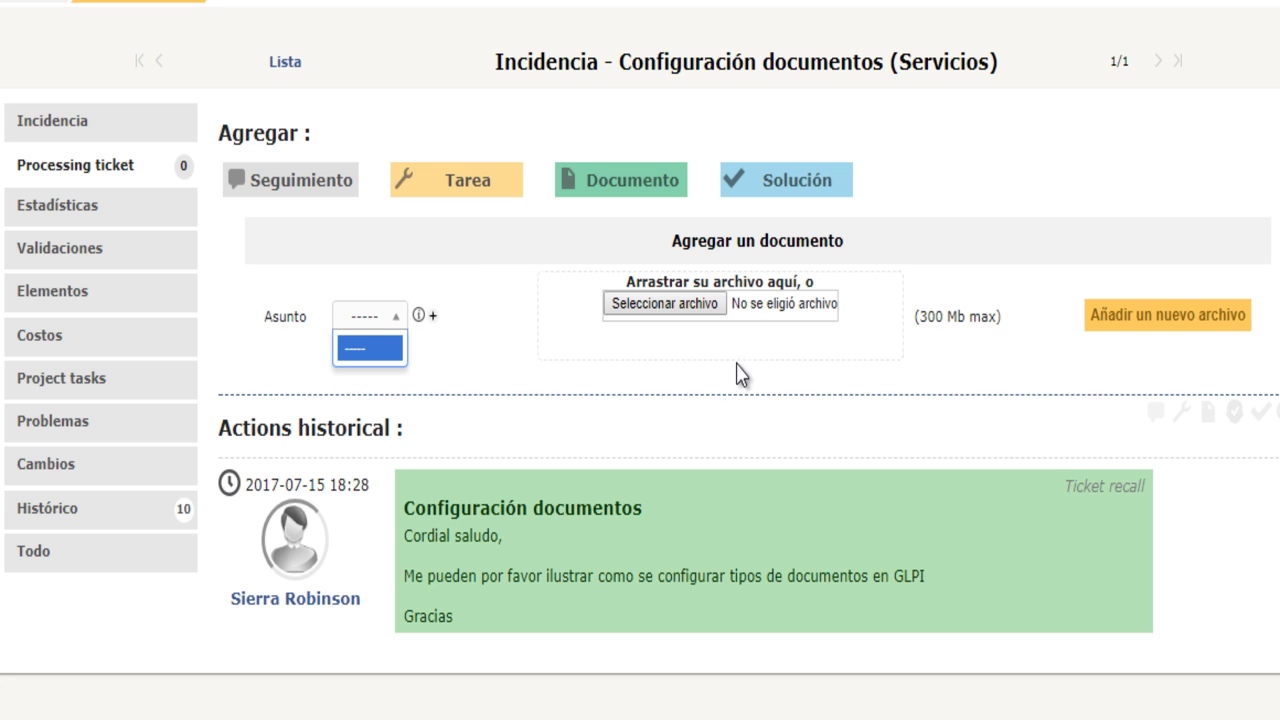
left_click(537, 340)
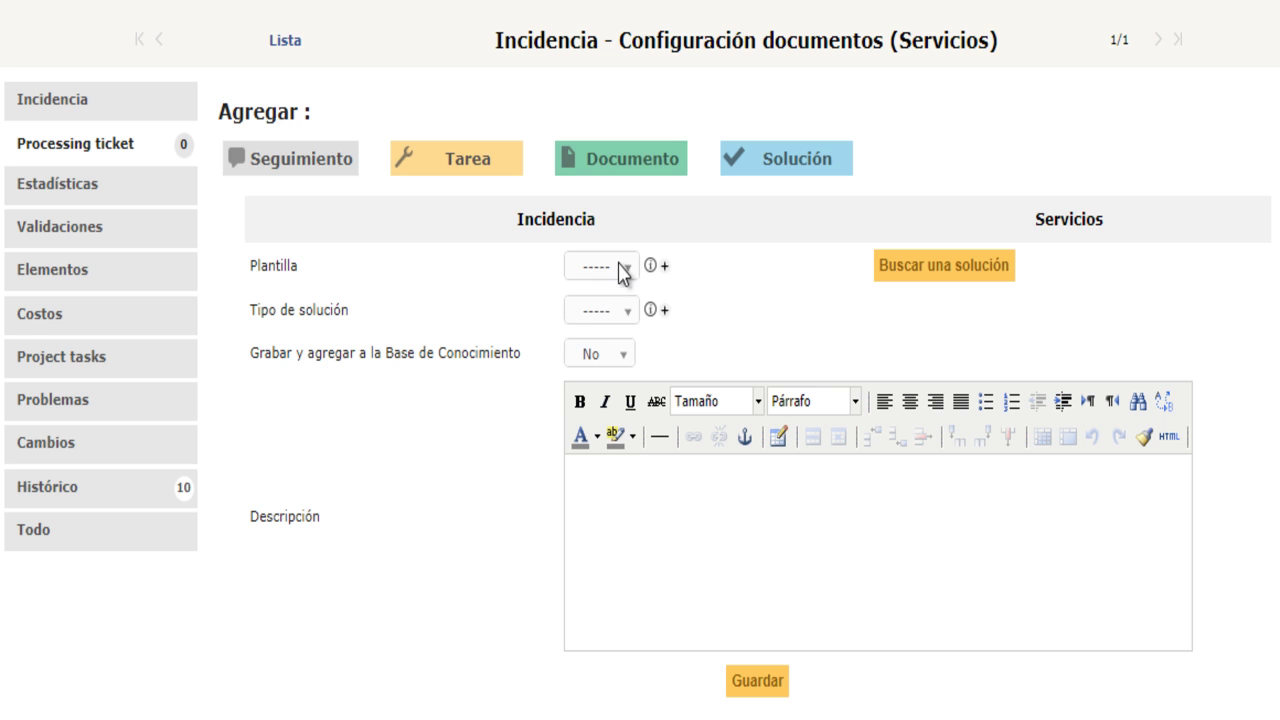
- Examine the template and solution type options in the incident's solution form
left_click(612, 270)
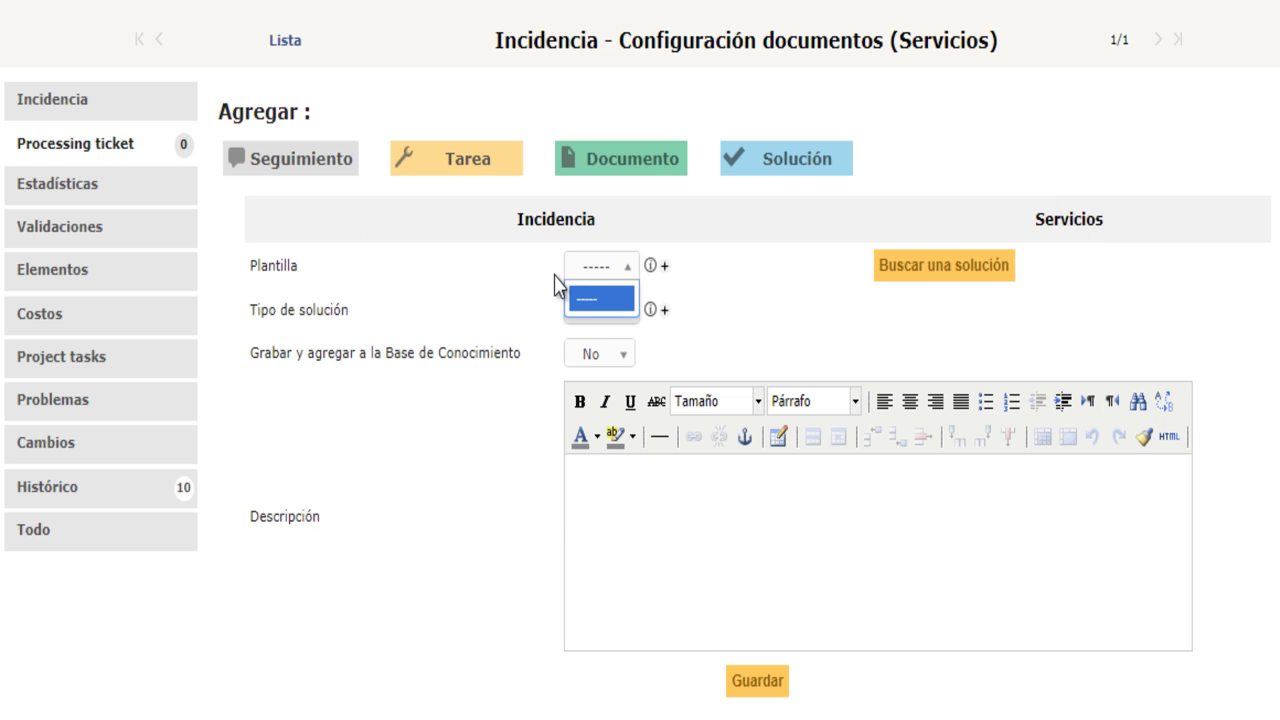
left_click(557, 285)
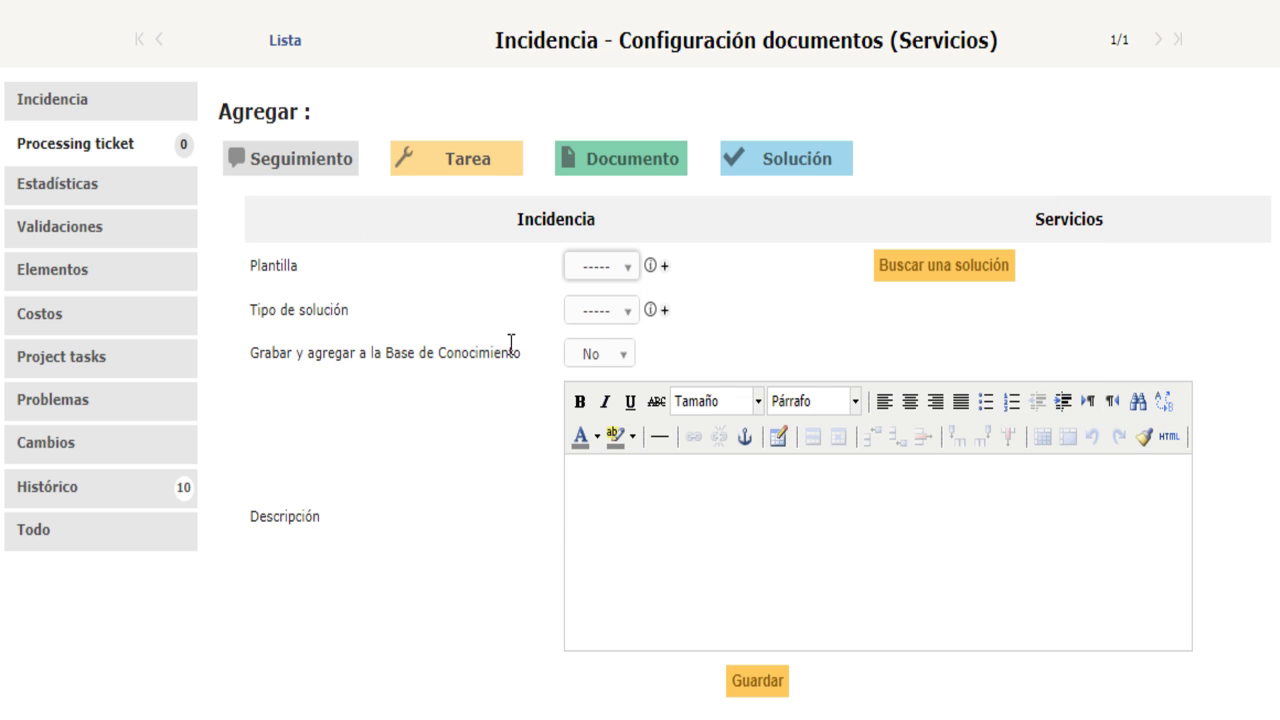
left_click(613, 327)
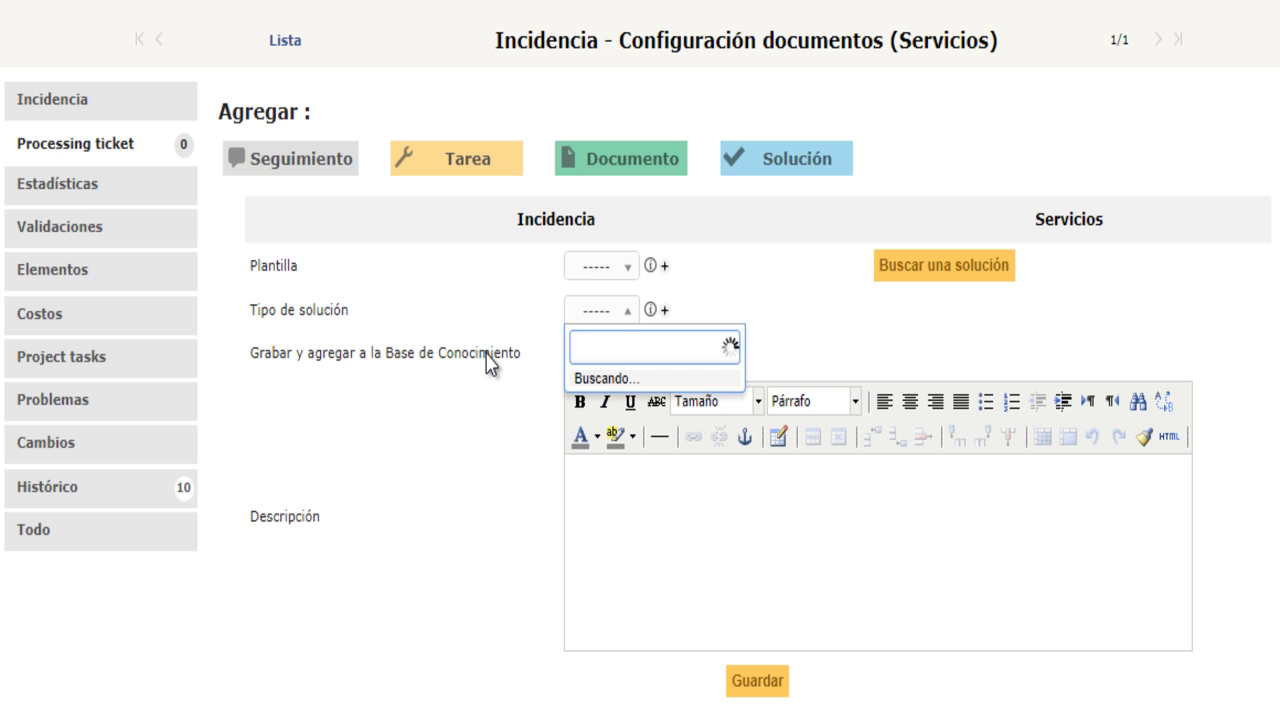
left_click(331, 361)
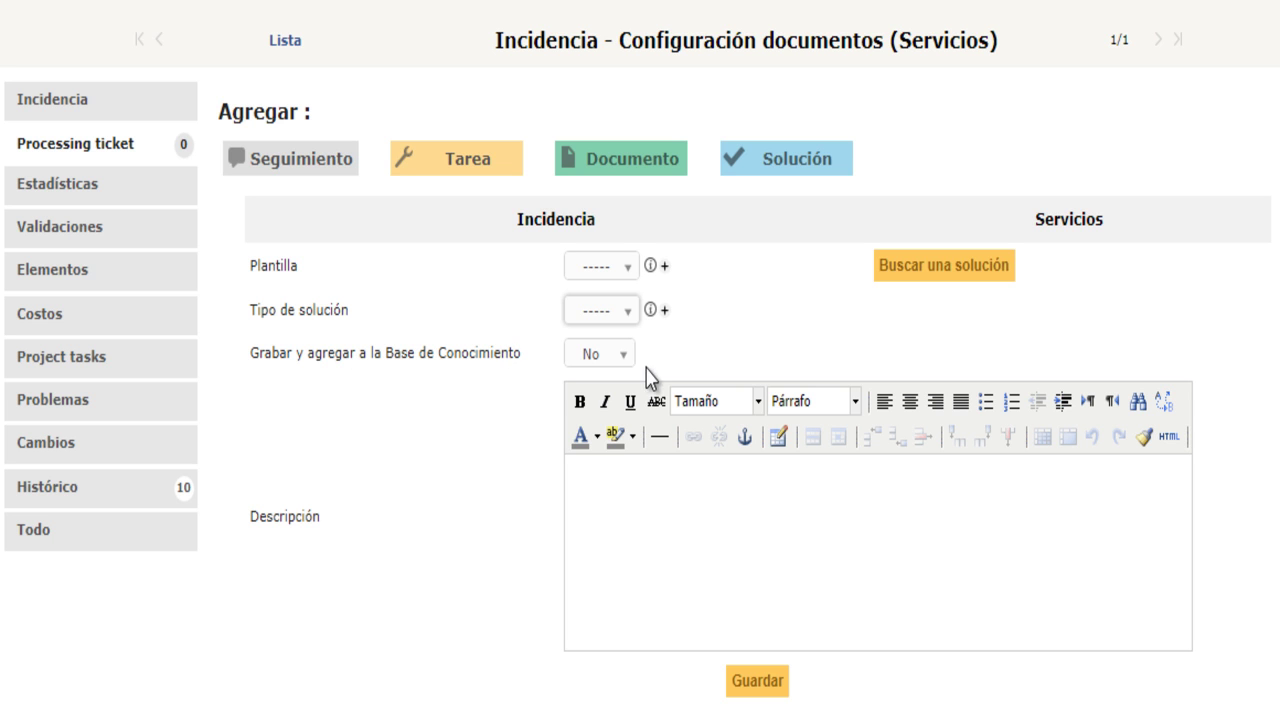
left_click(608, 360)
left_click(604, 410)
left_click(617, 500)
type("Cordial saludo, Para configurar documentos favor ver este tutorial https://youtu.be/xKctyPJRN_M  Saludos")
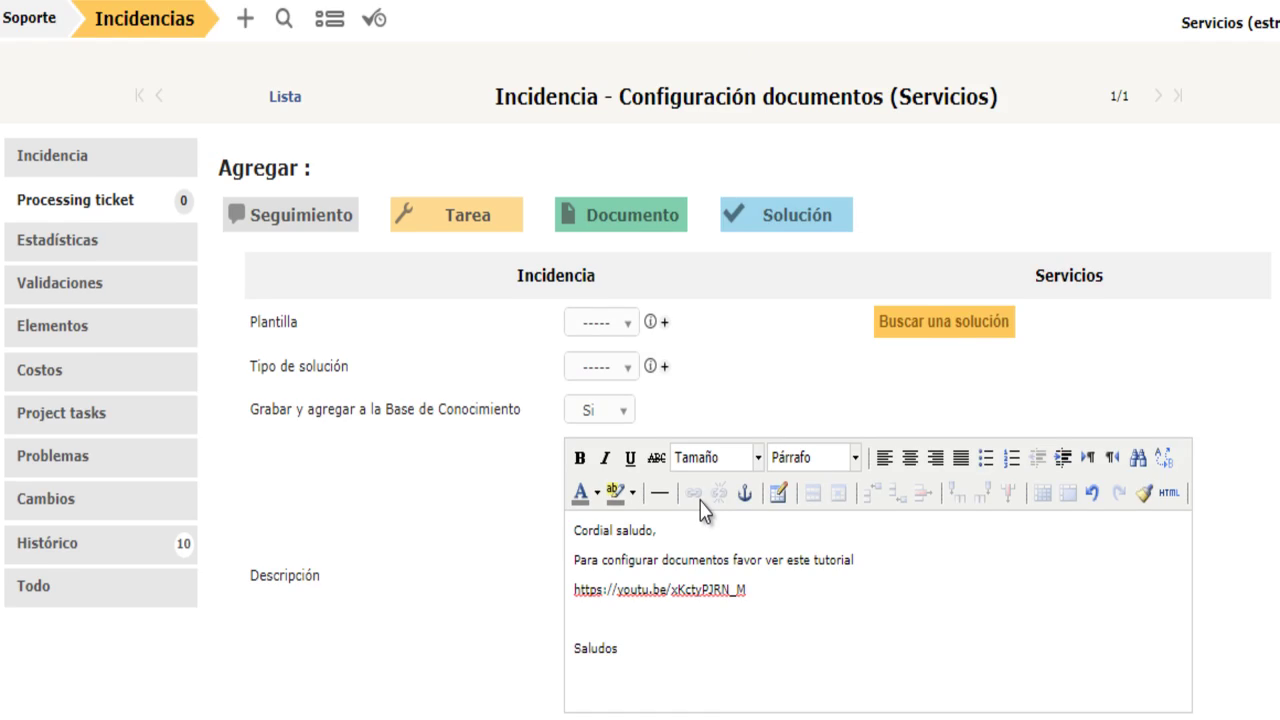
- Save the solution, add it to the knowledge base as the article "Configuración documentos", and close the article window
scroll(700, 514, "down", 3)
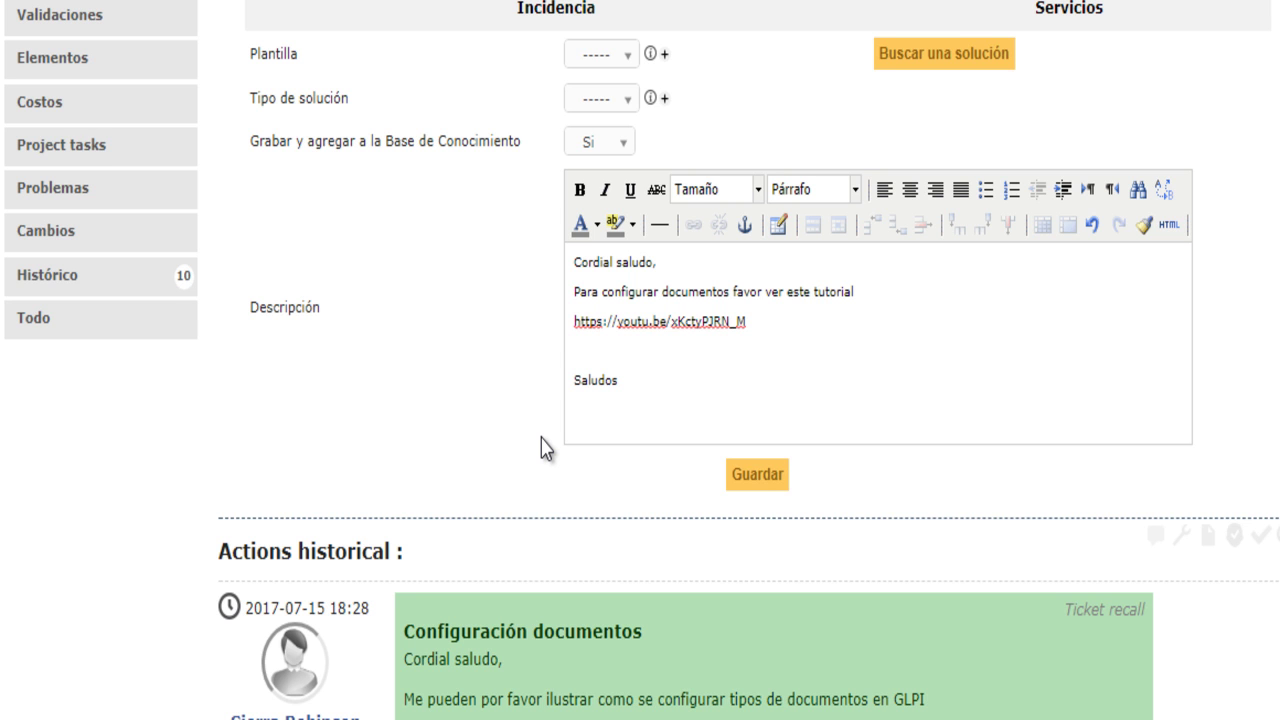
scroll(694, 423, "down", 2)
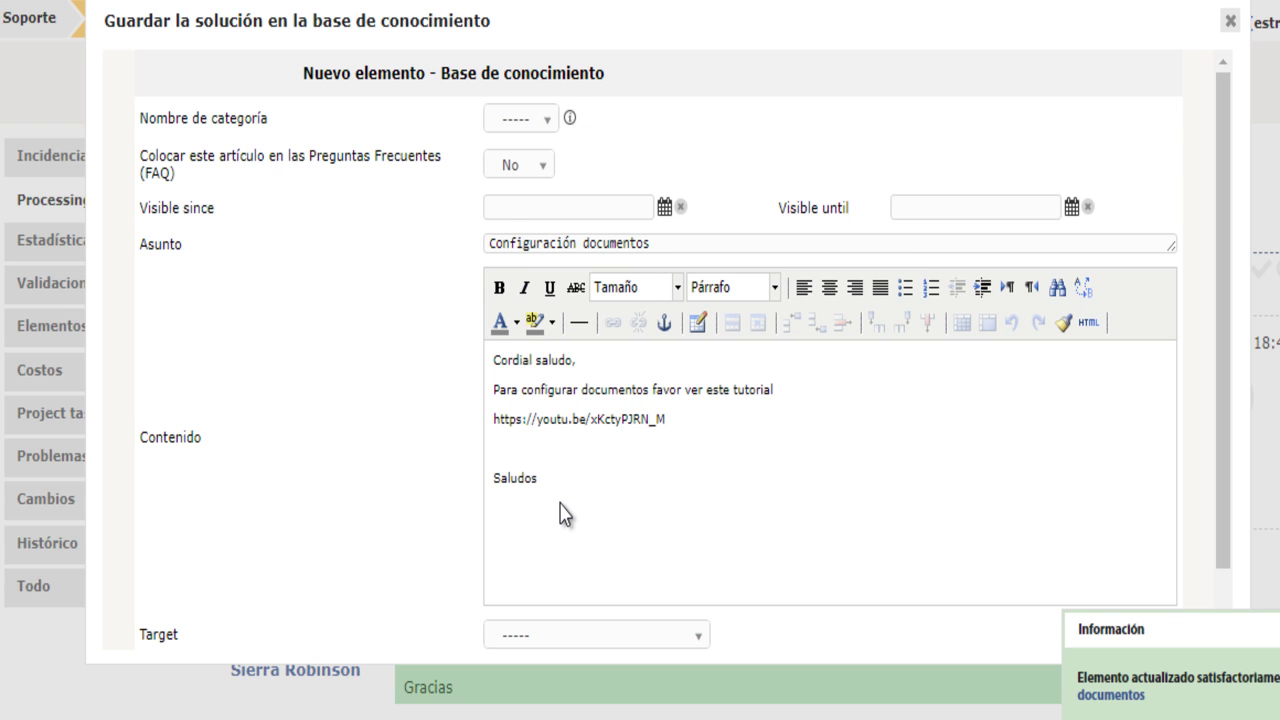
scroll(400, 430, "down", 2)
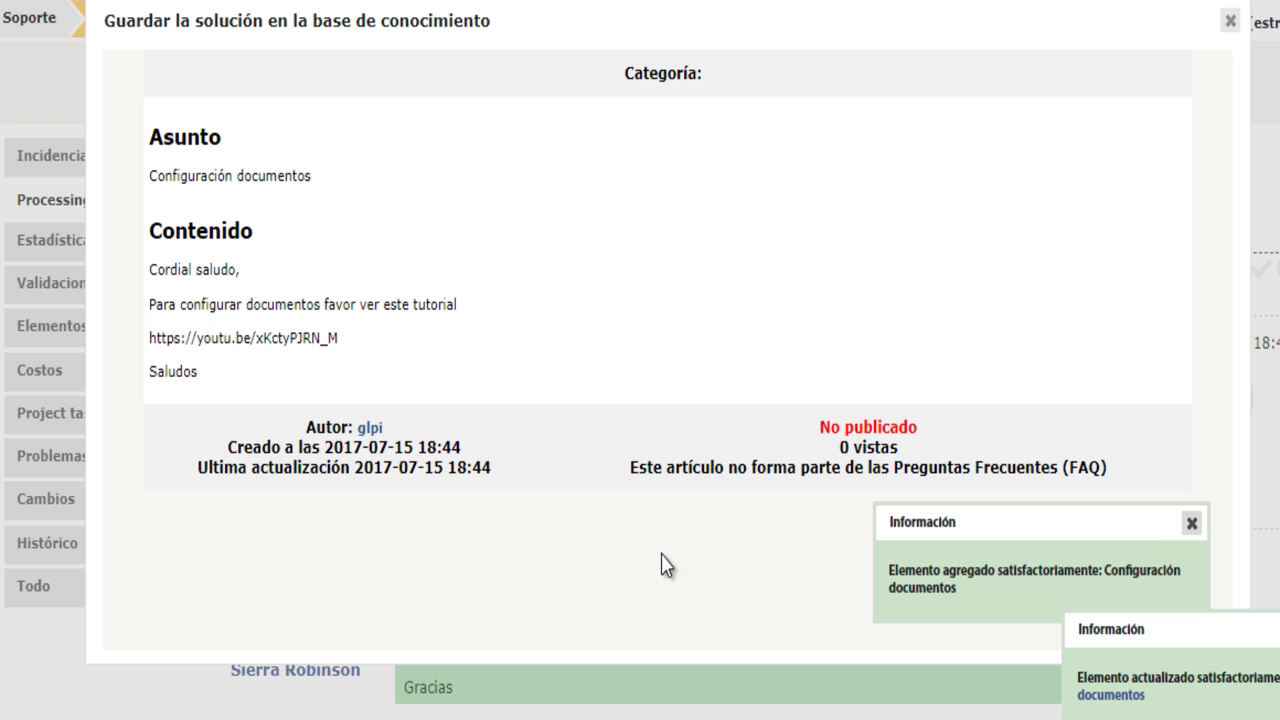
left_click(1191, 525)
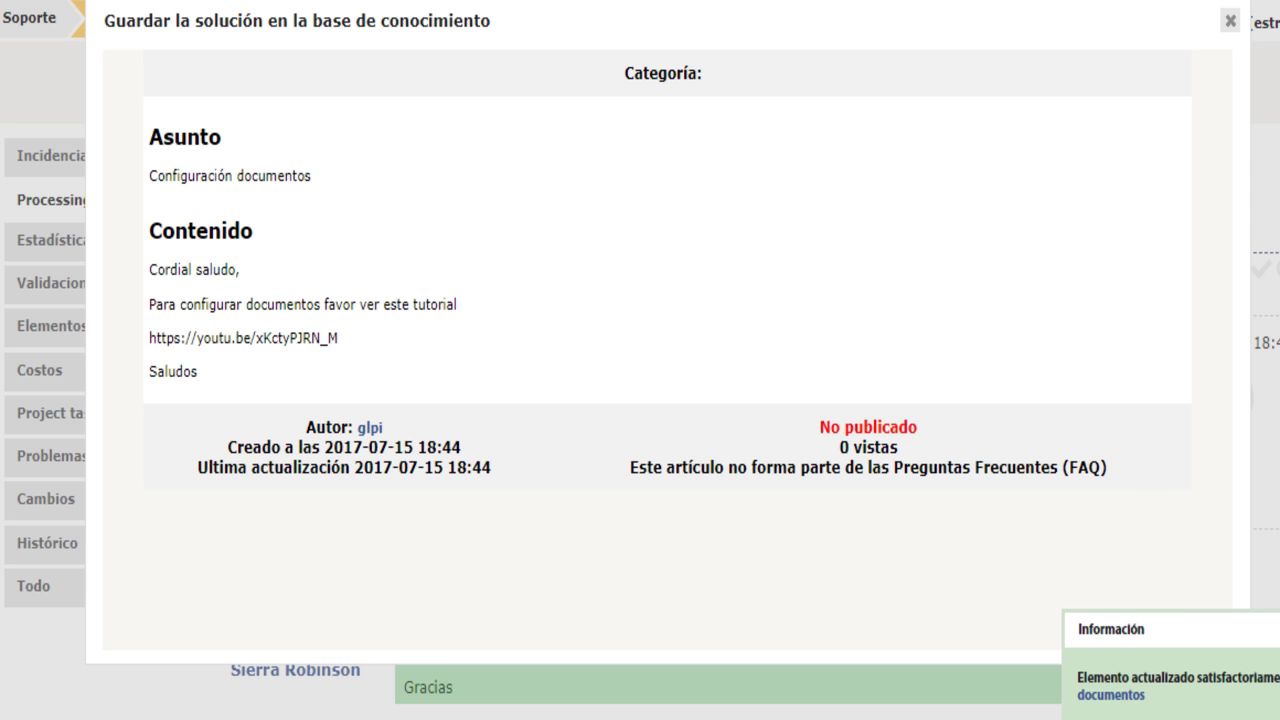
left_click(1232, 22)
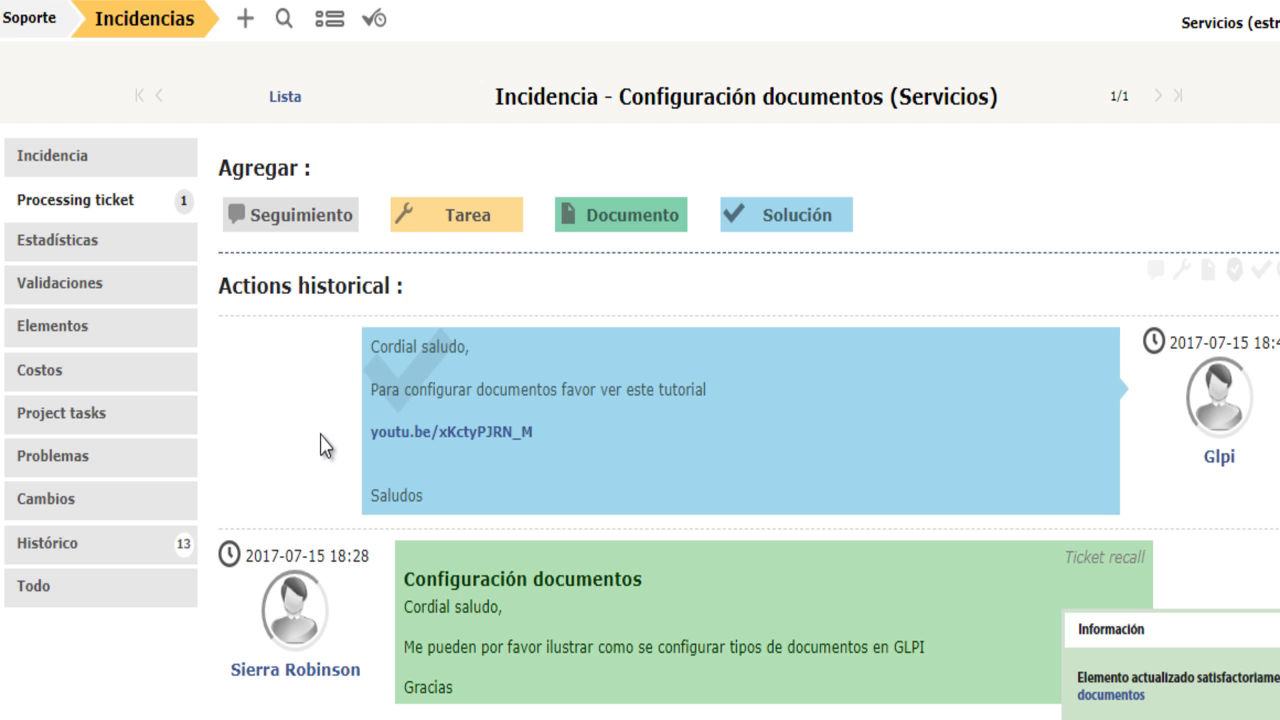
- Return to the incident's main form and review its solution date, actors and available status options
left_click(78, 157)
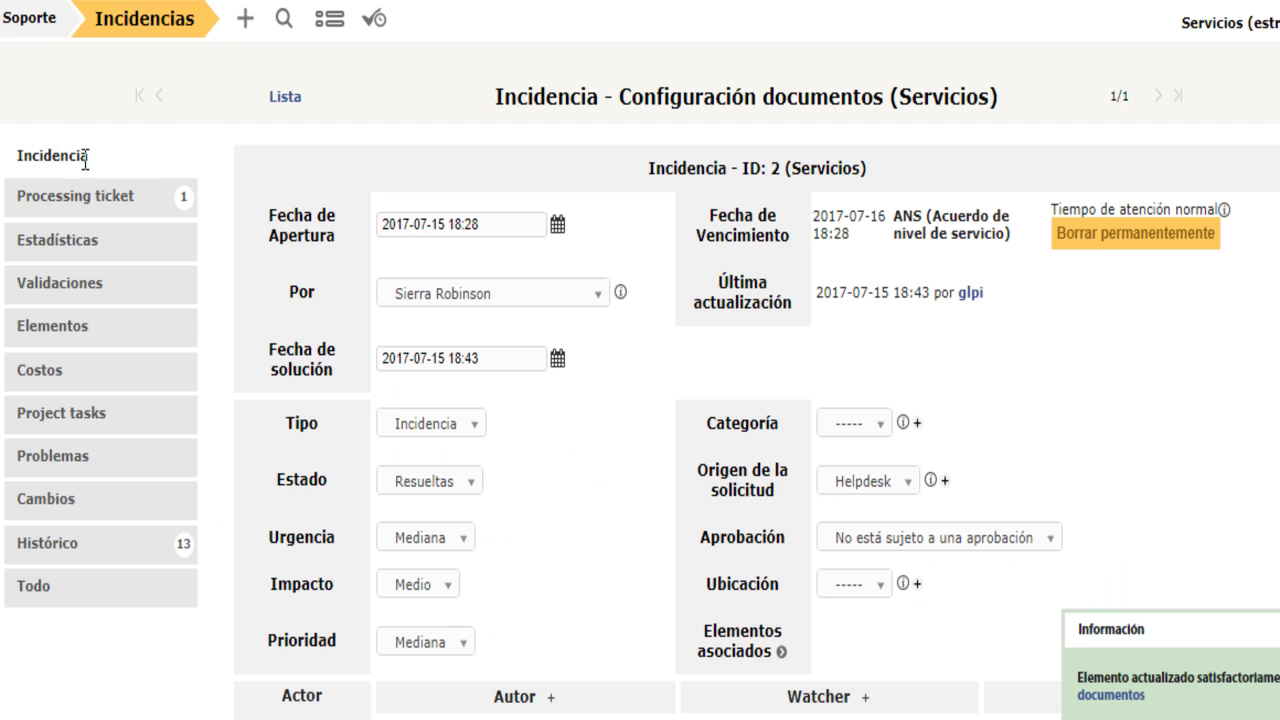
scroll(640, 420, "down", 1)
scroll(640, 420, "down", 3)
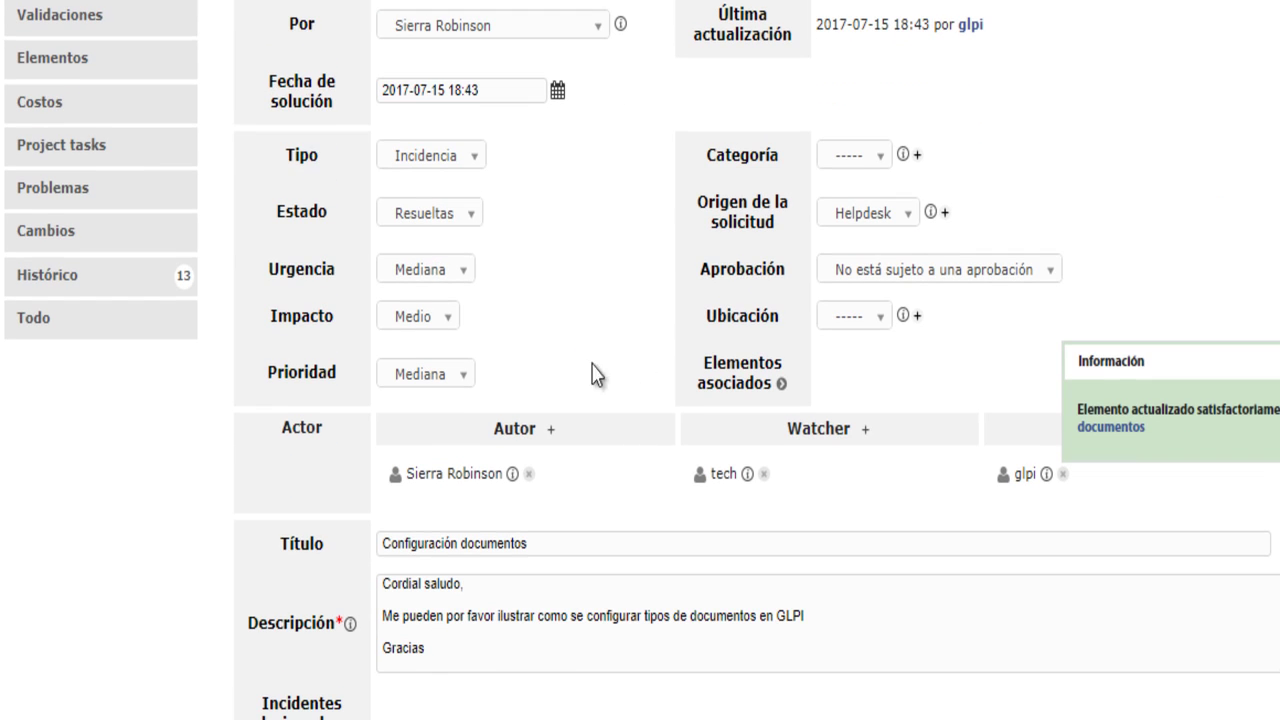
left_click(474, 218)
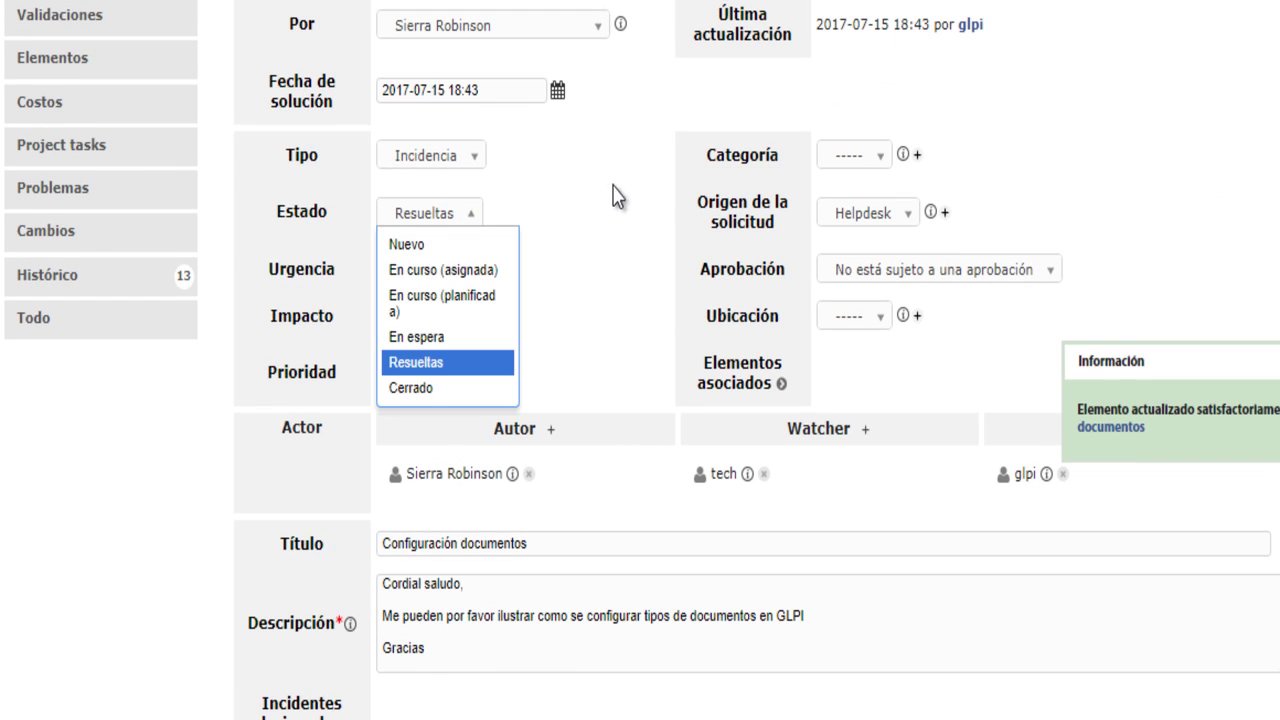
left_click(580, 306)
scroll(575, 340, "up", 3)
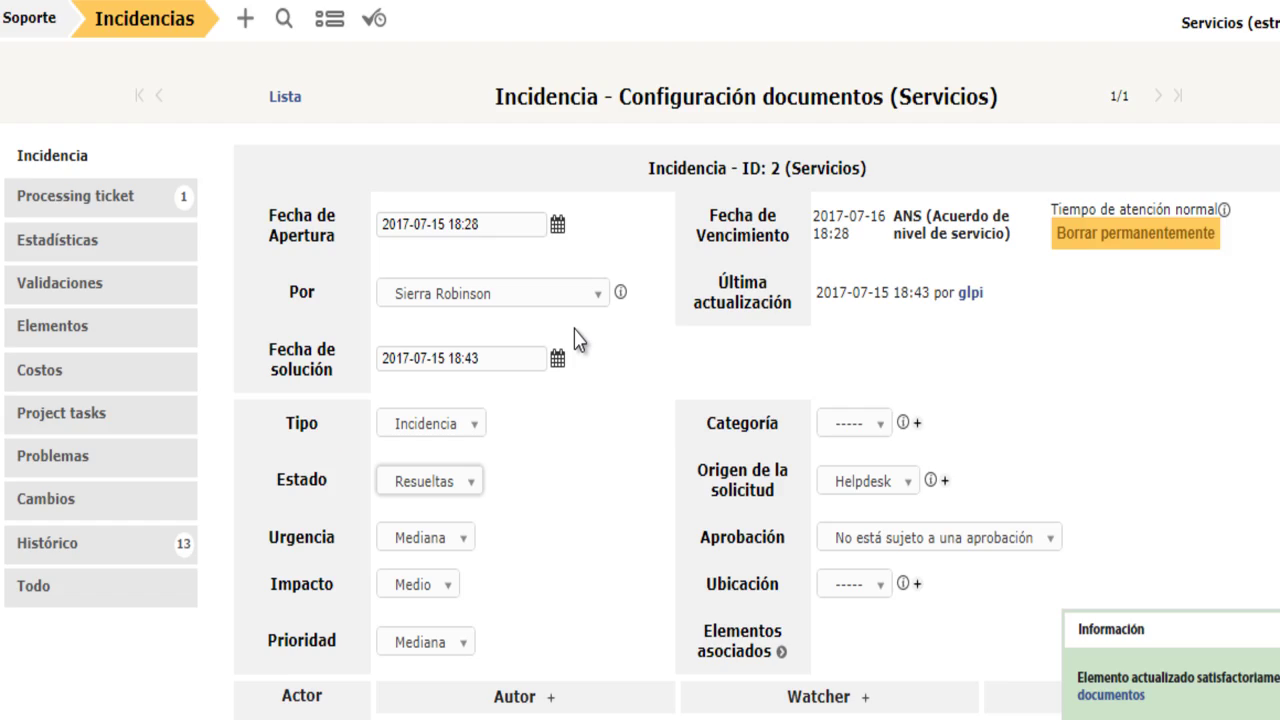